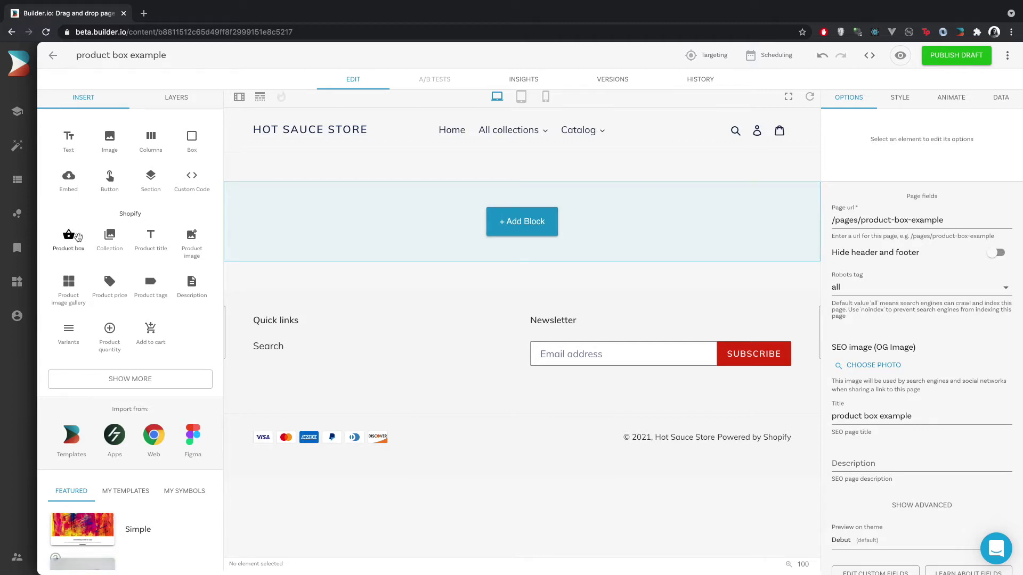
Step: Add a Shopify product box to the page's empty content area and assign it the product "Another product"
left_click_drag(78, 237, 531, 207)
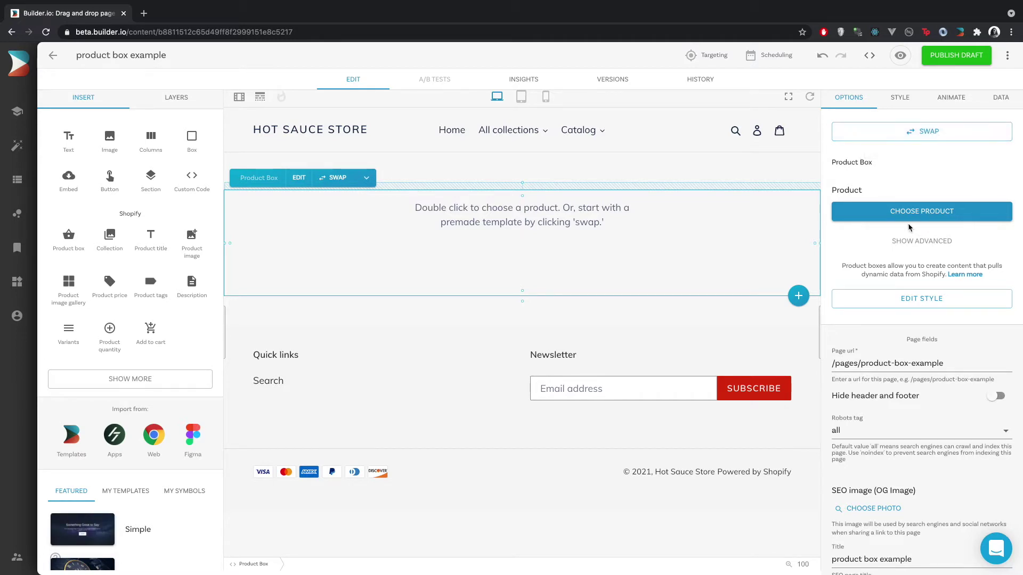
left_click(969, 216)
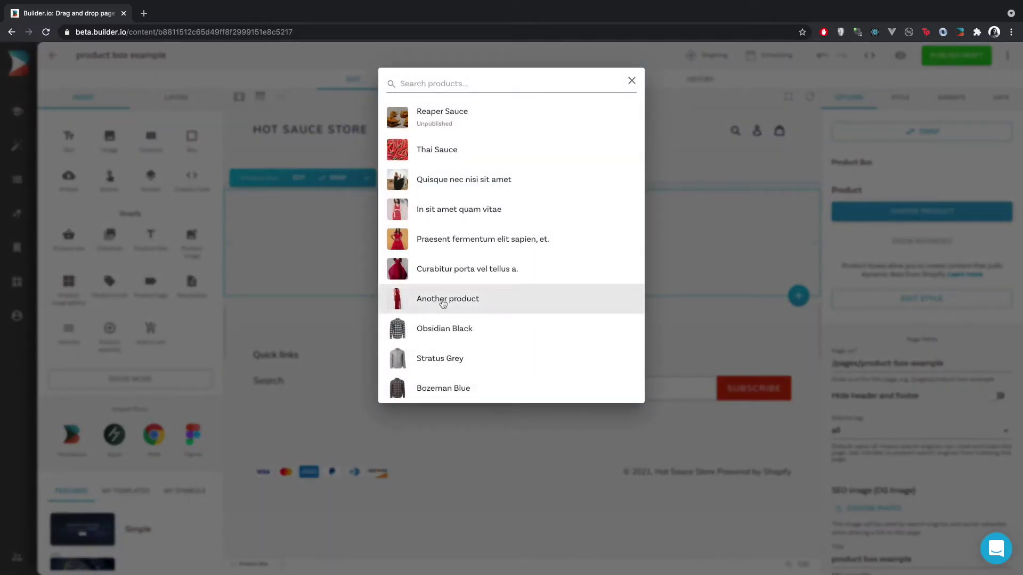
left_click(442, 303)
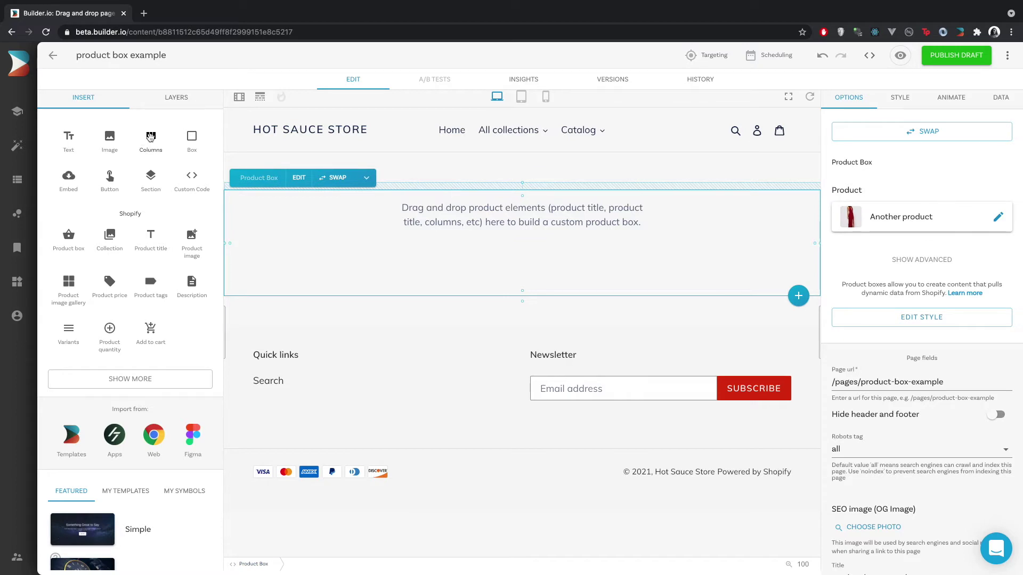
Step: Insert a Columns block into the product box and replace the first column's image placeholder with a Product image block
left_click_drag(151, 137, 504, 231)
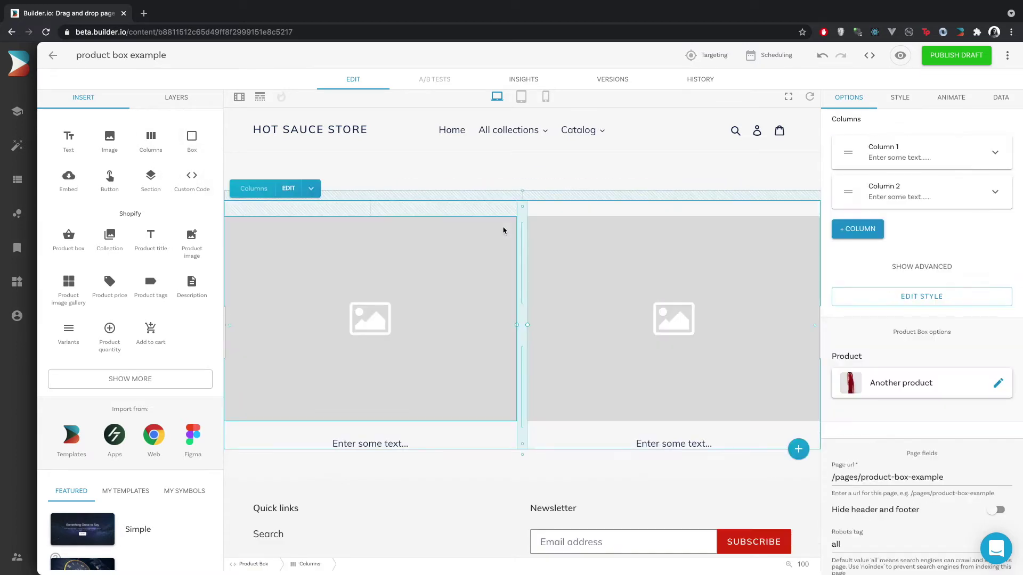
left_click(389, 259)
key("Delete")
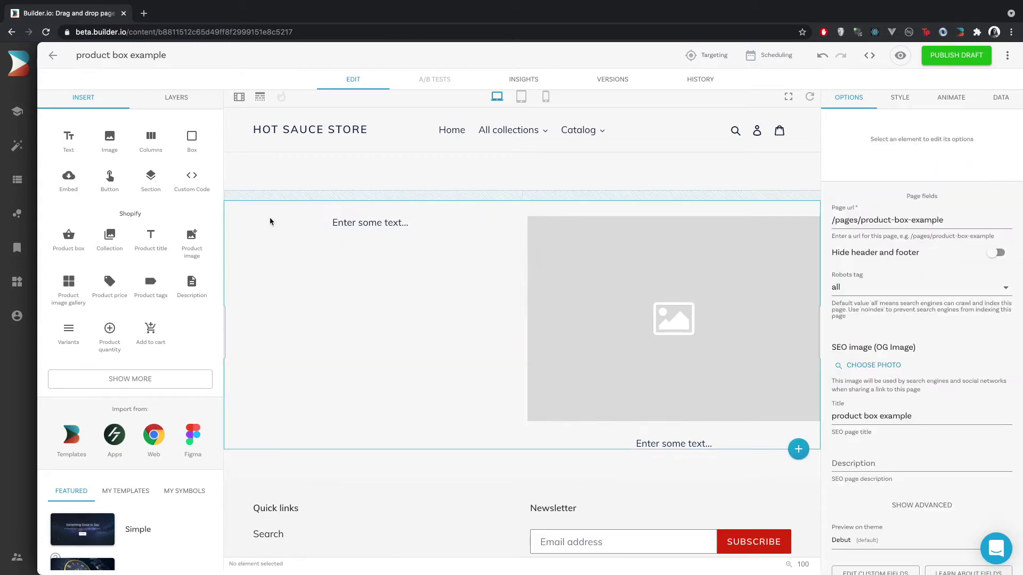
left_click_drag(191, 239, 384, 255)
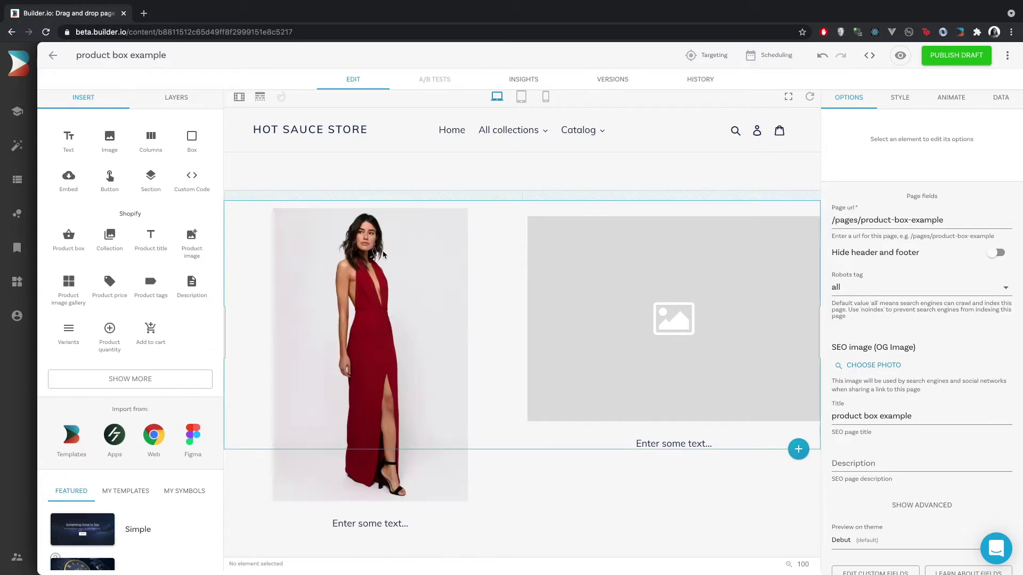
Step: Replace the placeholder text under the product image in the first column with a Product image gallery
scroll(496, 283, "down", 1)
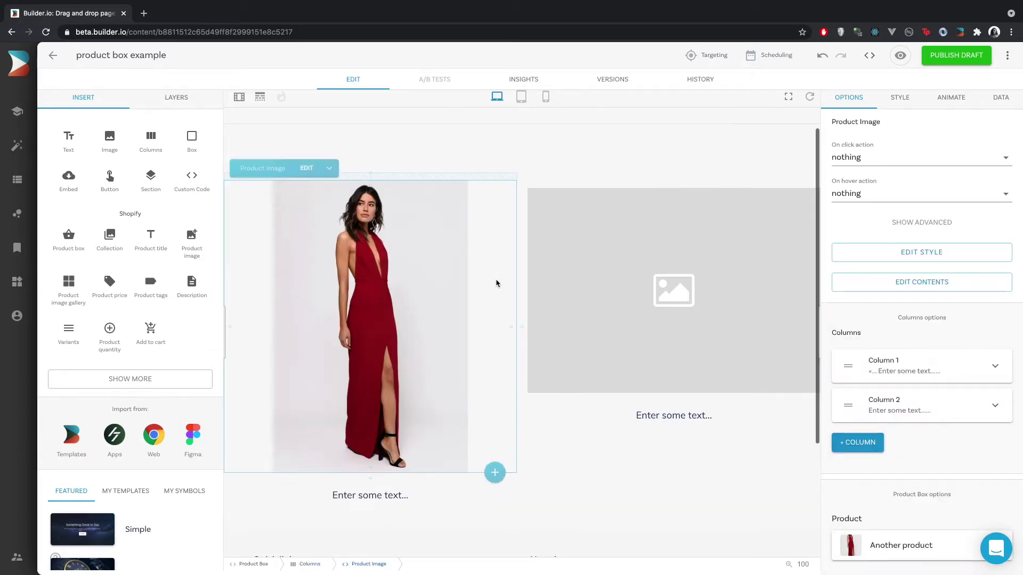
left_click(367, 500)
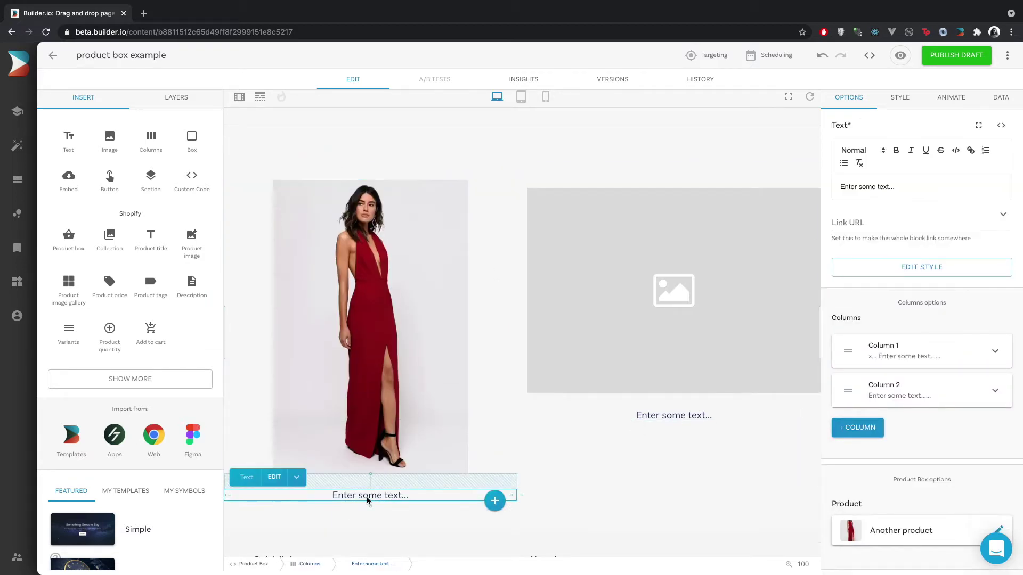
key("Delete")
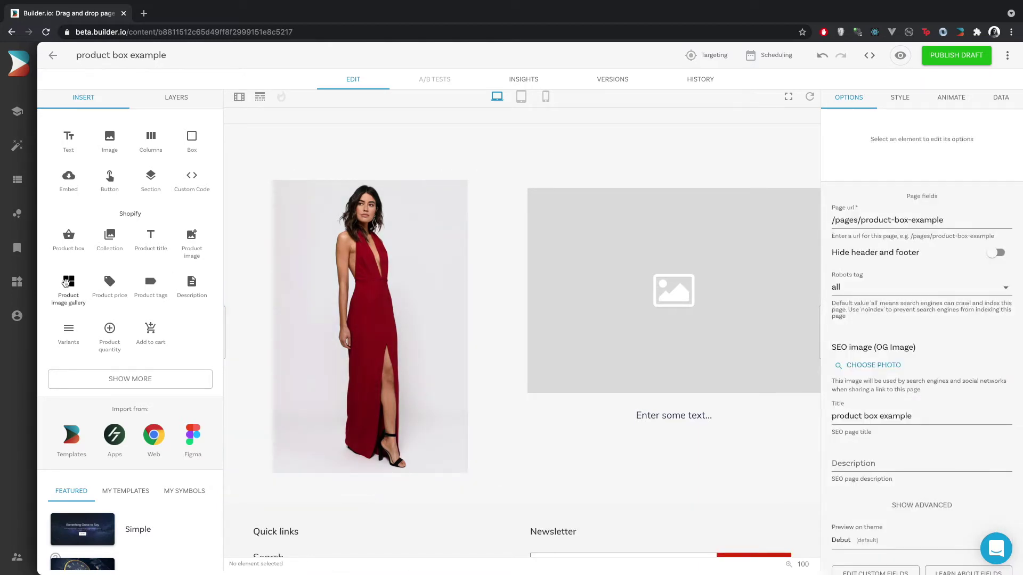
left_click_drag(68, 281, 377, 464)
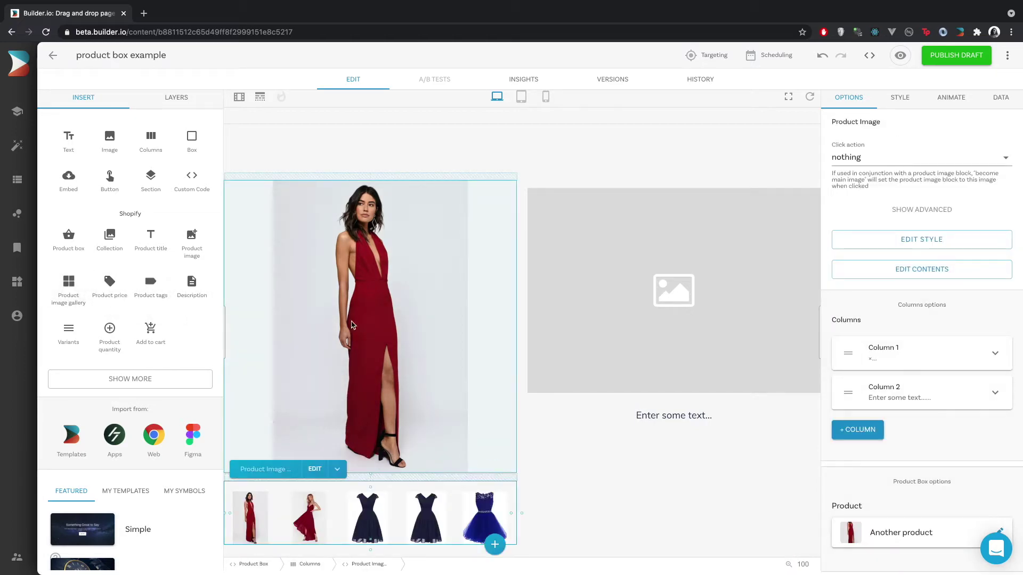
scroll(479, 285, "down", 1)
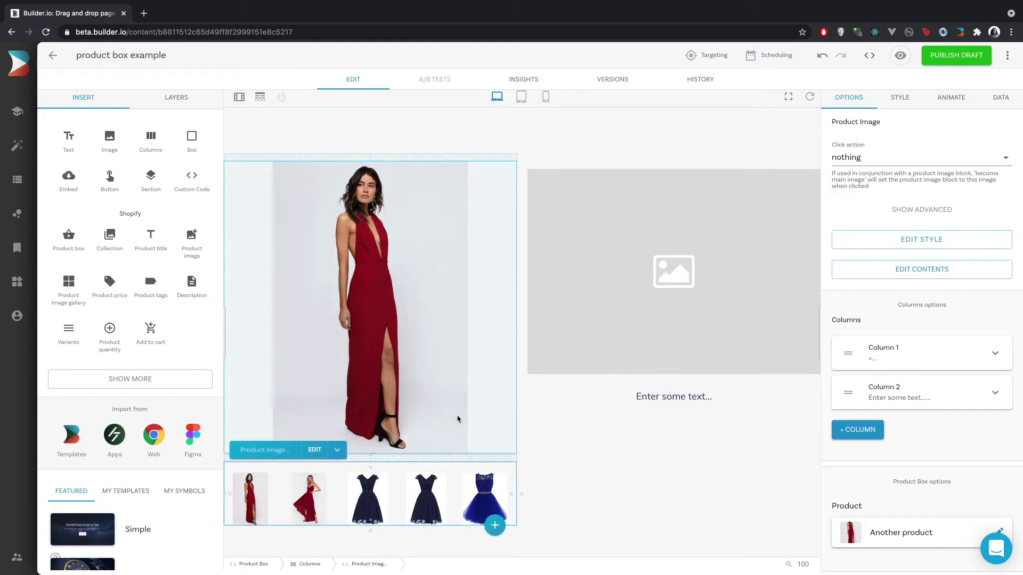
scroll(482, 295, "up", 1)
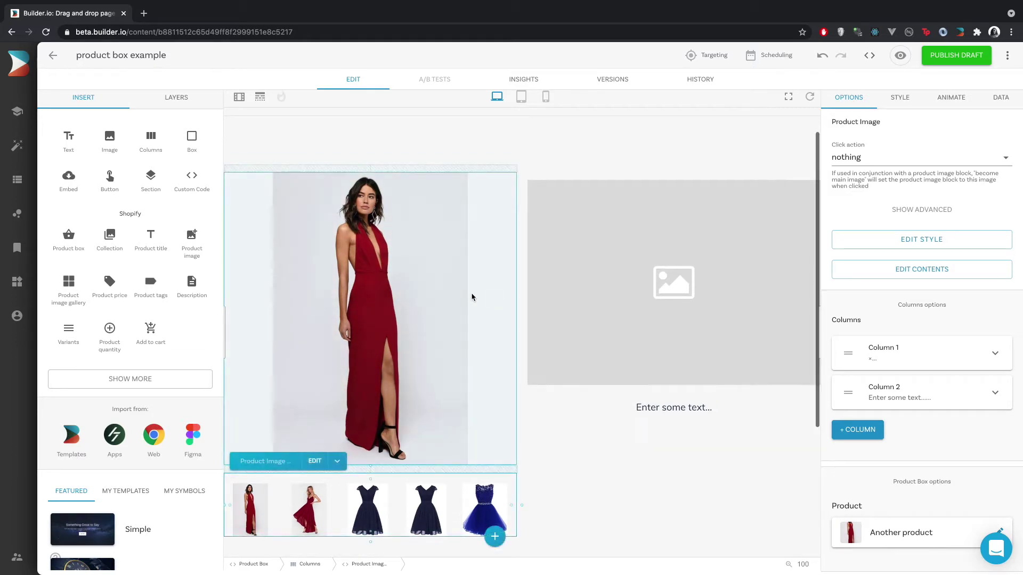
Step: Set the main product image's on-click action to "enlarge image"
left_click(367, 288)
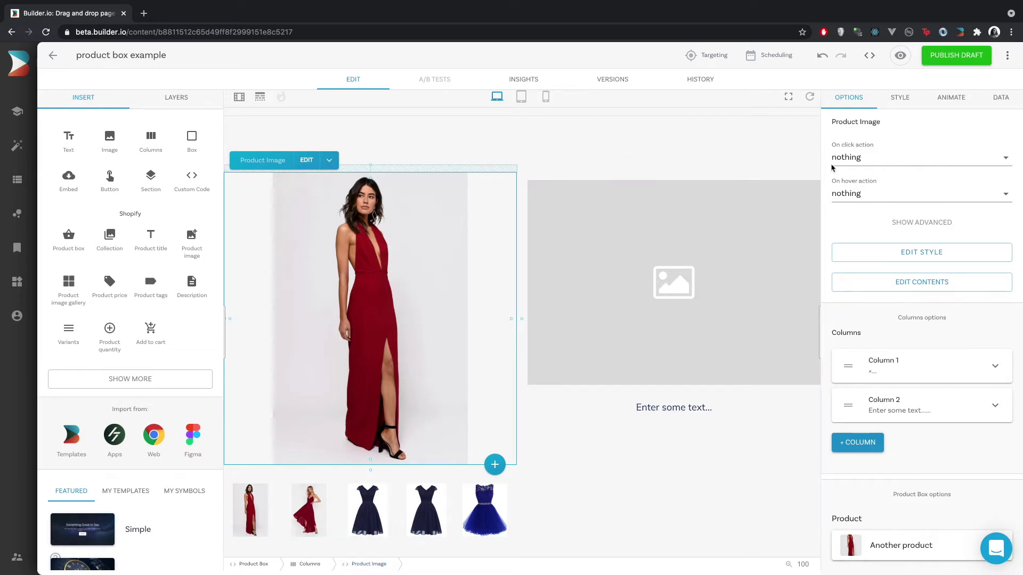
left_click(868, 163)
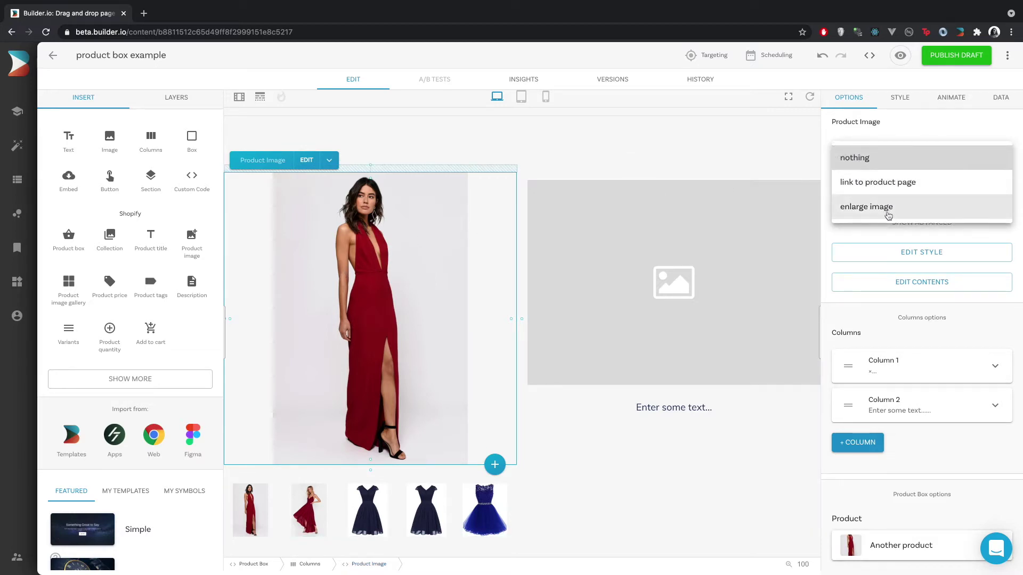
left_click(888, 214)
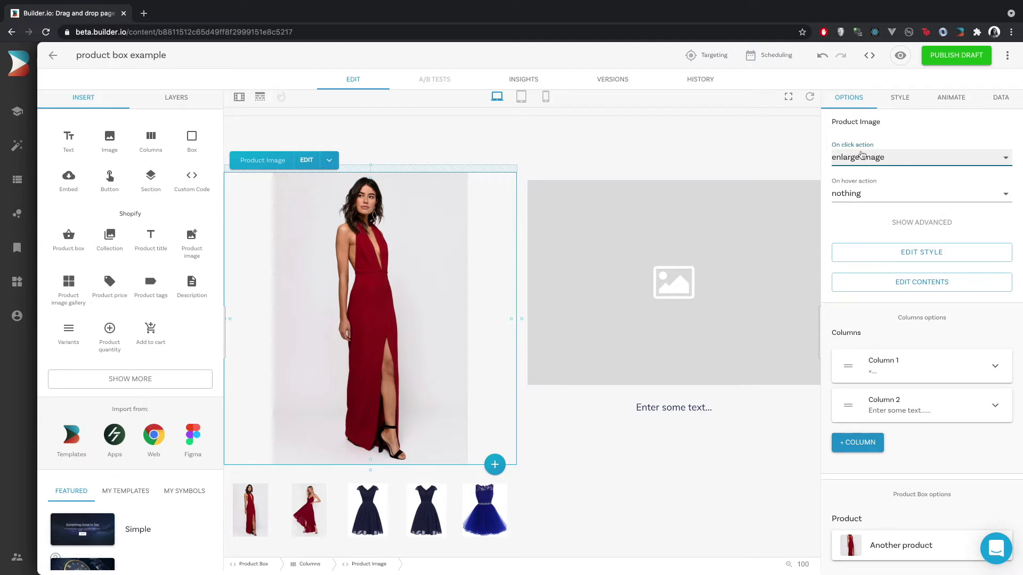
Step: Try the "swap image" hover action on the main product image, then set the hover action back to "nothing"
left_click(877, 198)
left_click(875, 218)
mouse_move(427, 247)
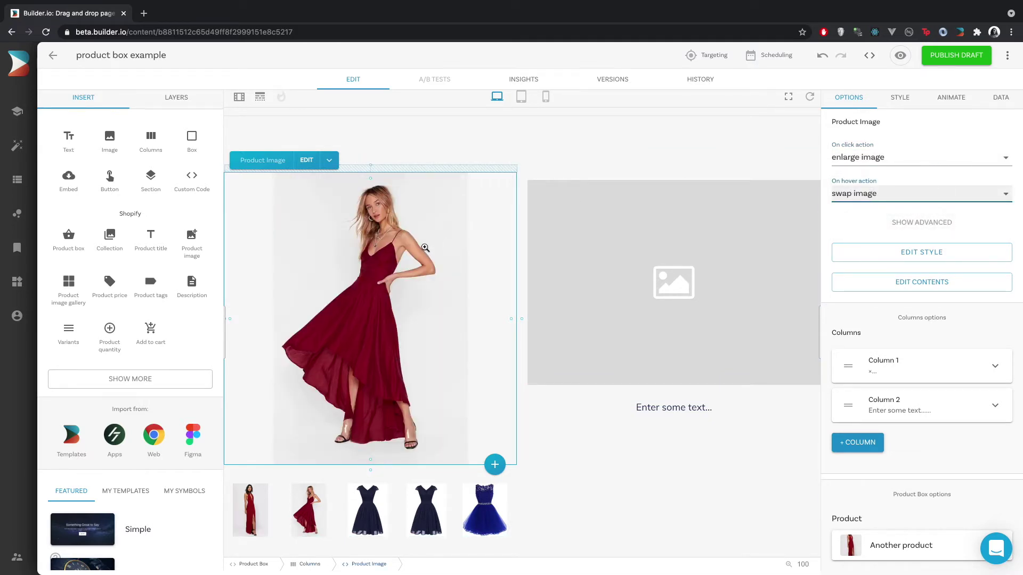
left_click(856, 198)
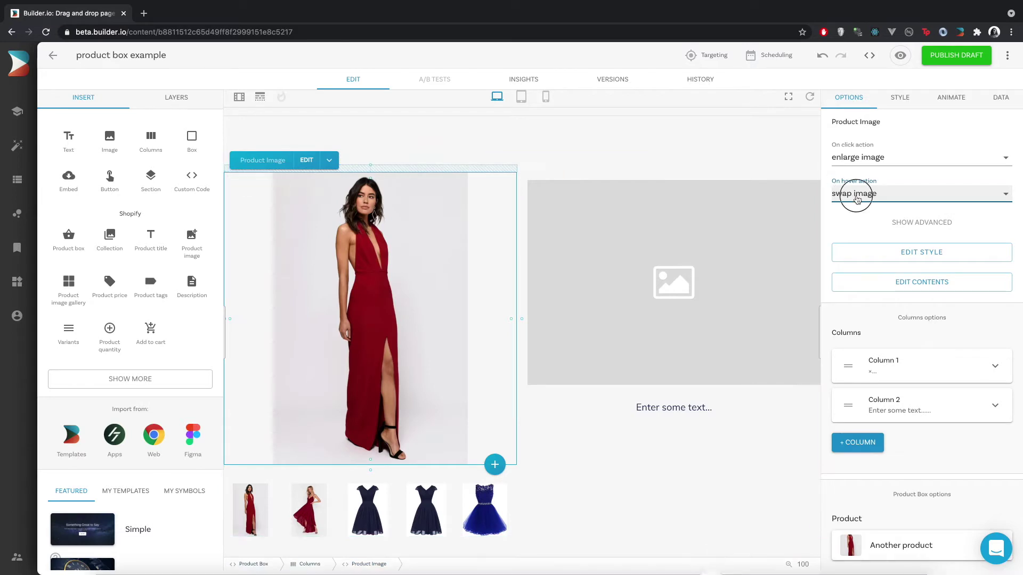
left_click(853, 167)
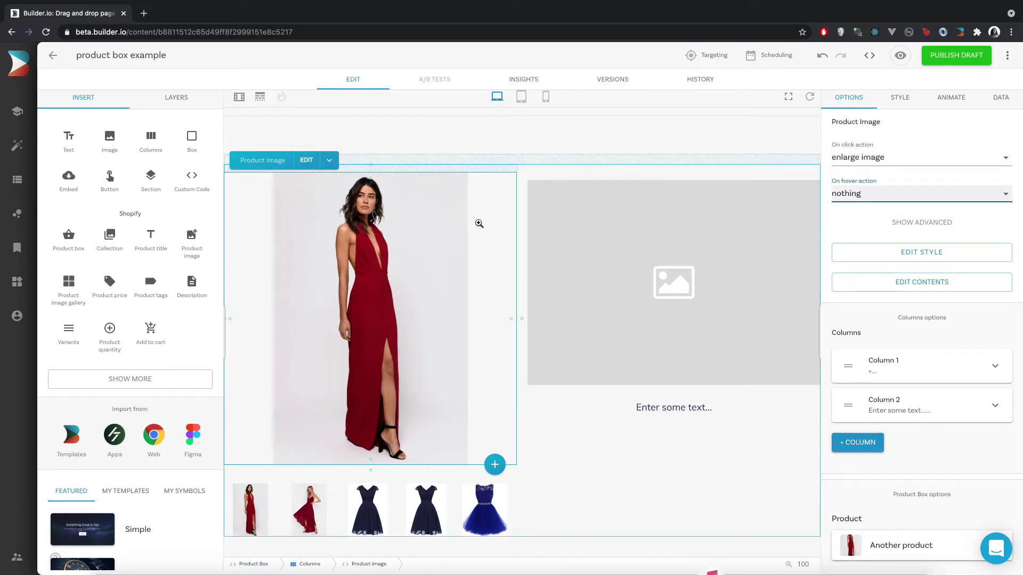
Step: Test the enlarge behaviour of the main product image and close the enlarged view
left_click(420, 276)
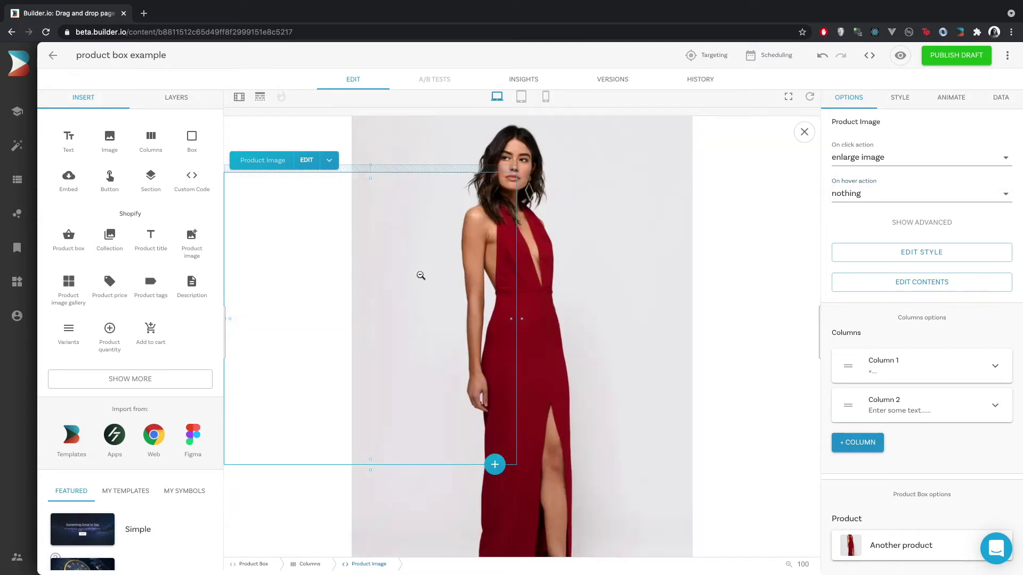
left_click(804, 133)
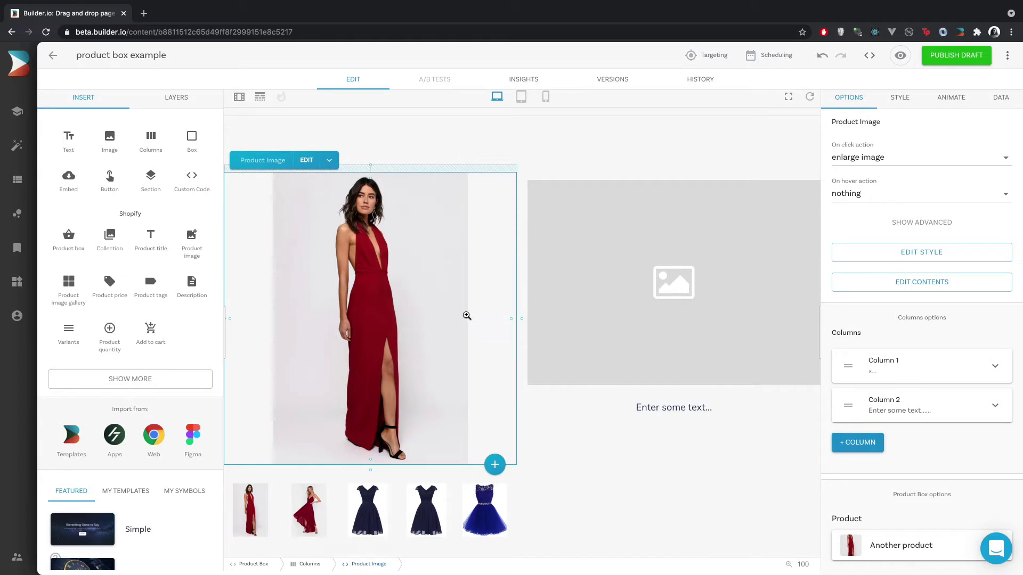
Step: Set the click action of the product image gallery below the main image to "become main image"
scroll(452, 341, "down", 2)
left_click(425, 405)
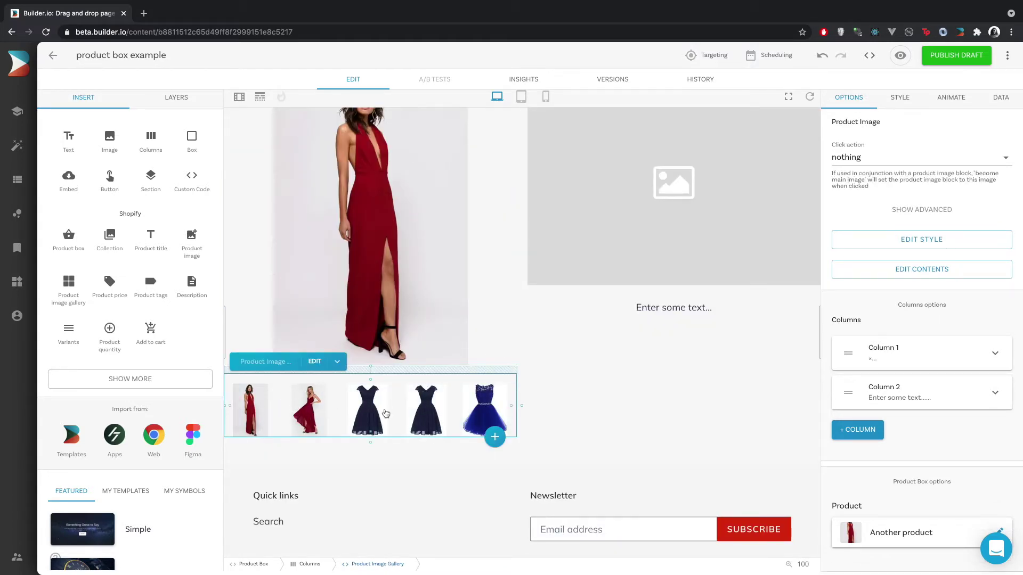
scroll(421, 255, "up", 2)
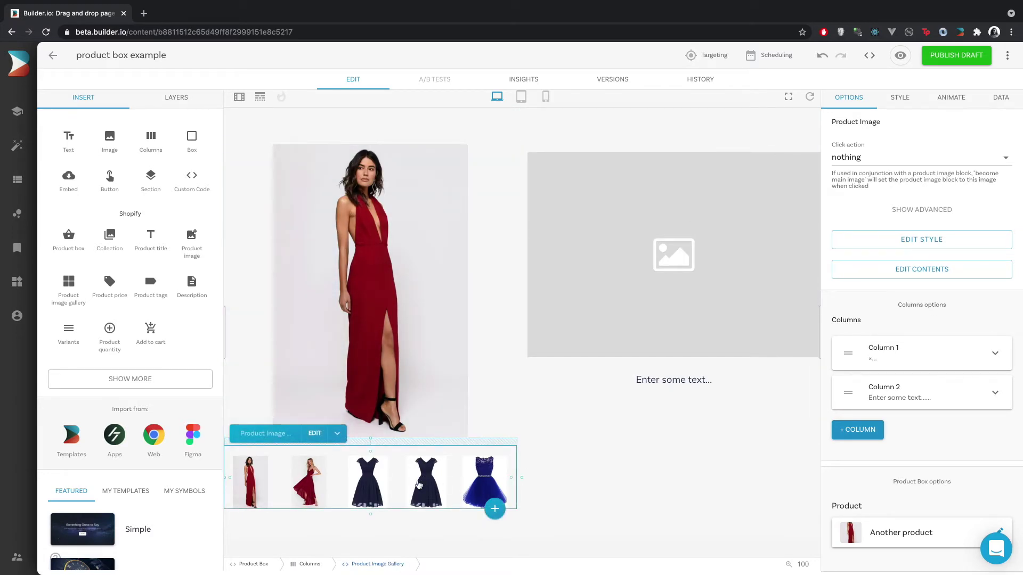
scroll(418, 485, "right", 3)
scroll(436, 484, "left", 3)
left_click(883, 160)
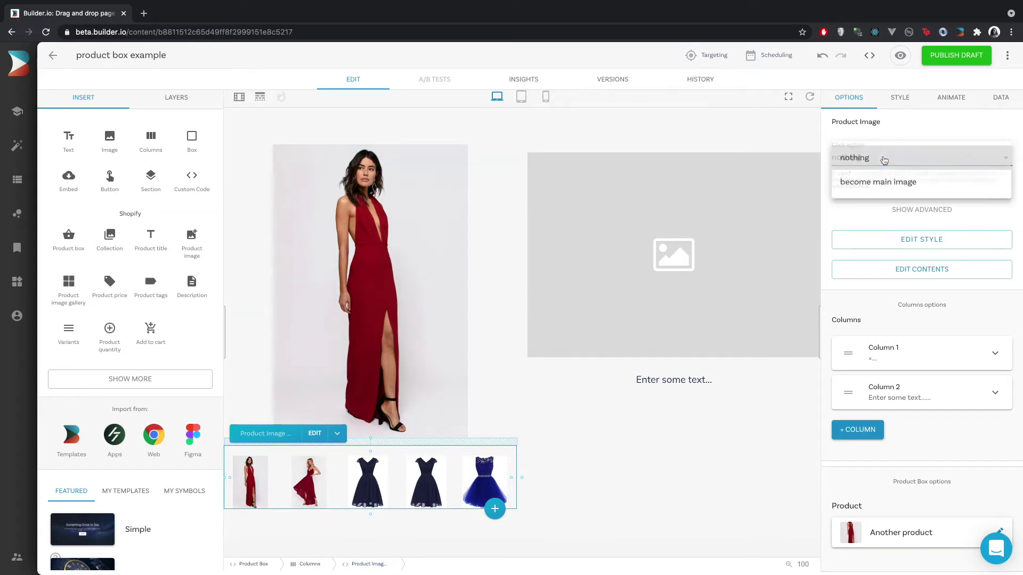
left_click(872, 184)
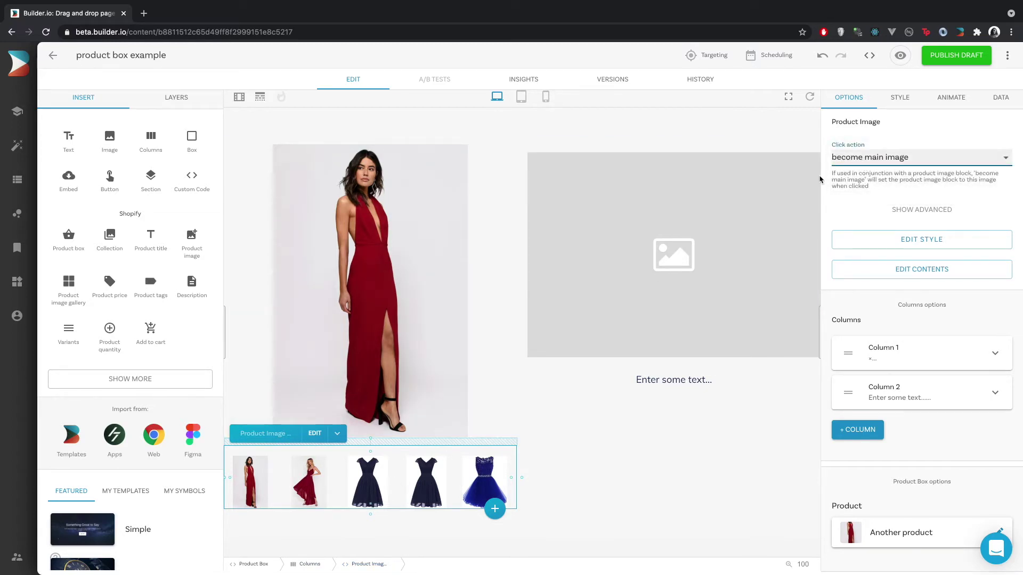
Step: Test the gallery by showing several of its thumbnails as the main product image
left_click(384, 487)
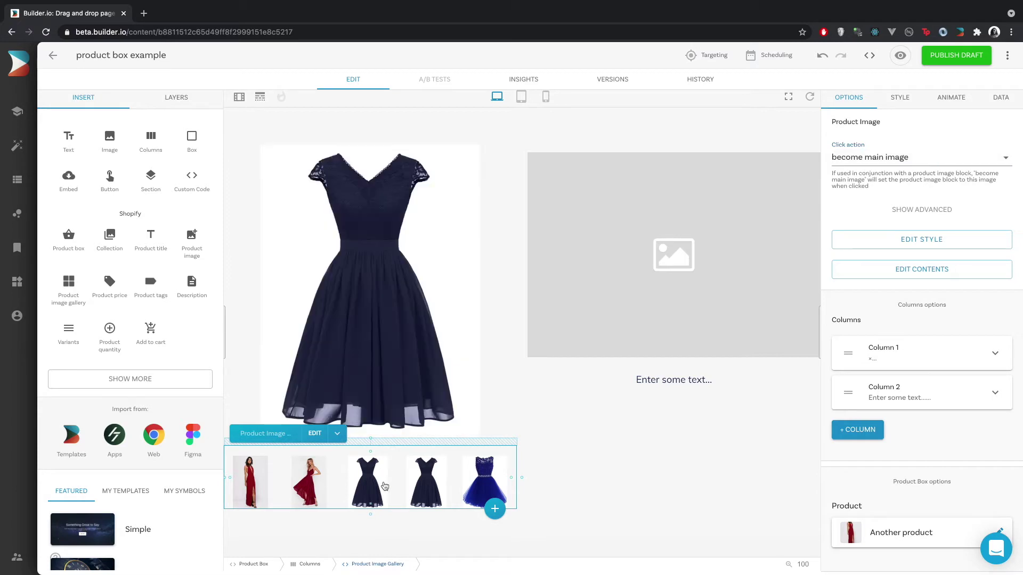
left_click(482, 480)
left_click(314, 479)
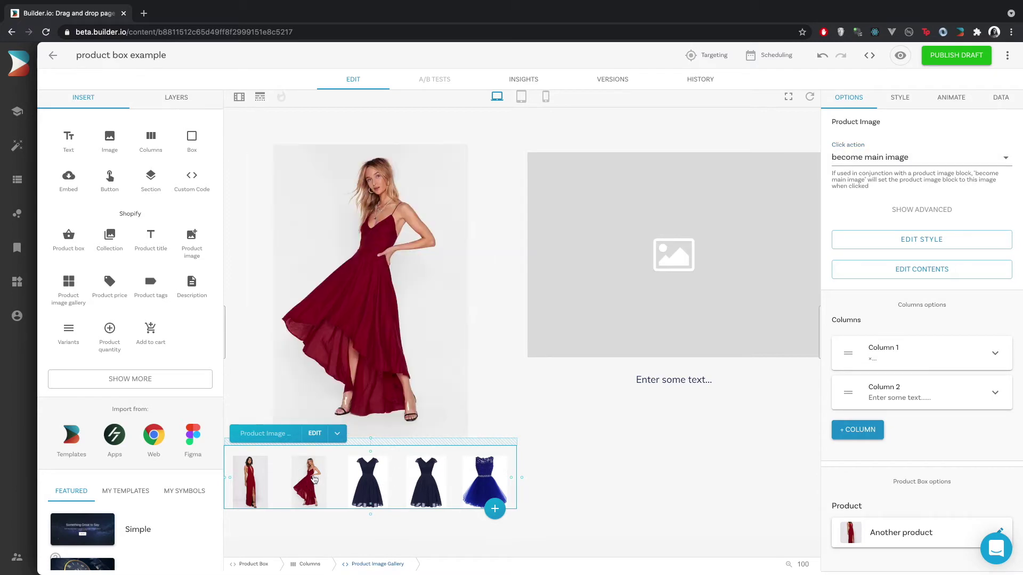
Step: Replace the second column's placeholder image and text with a Product title block
left_click(649, 228)
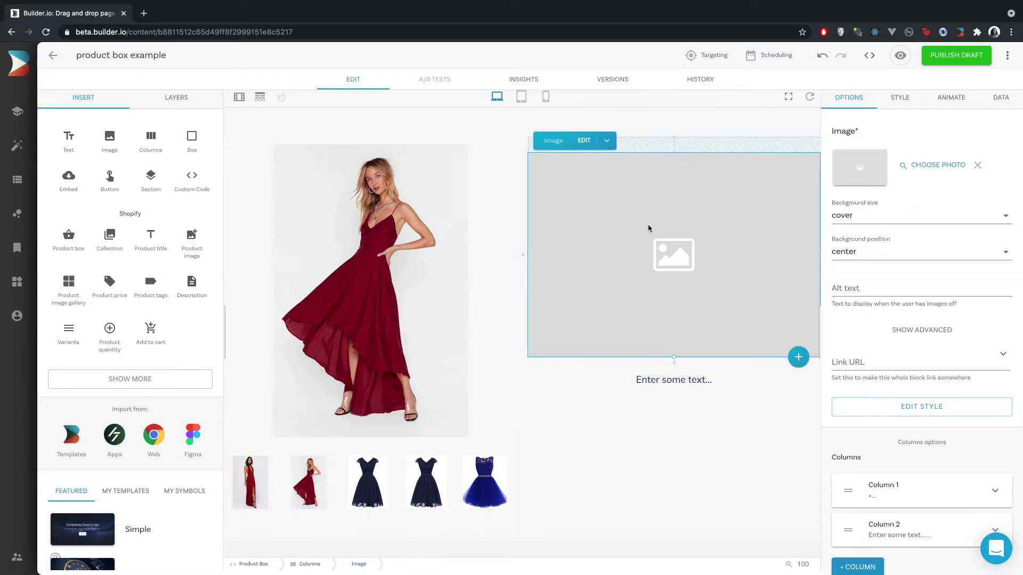
key("Delete")
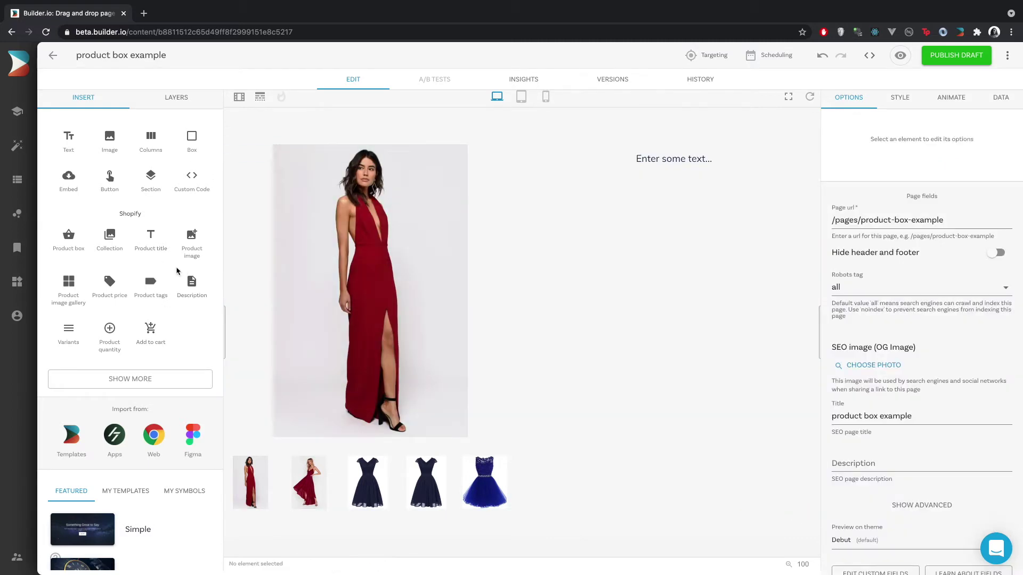
left_click_drag(149, 238, 649, 203)
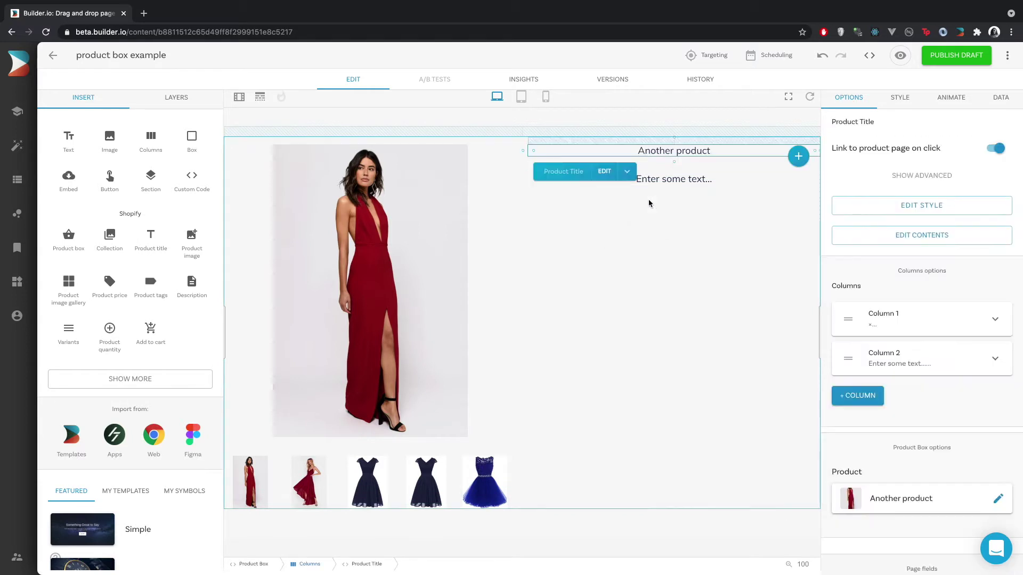
left_click(686, 181)
key("Delete")
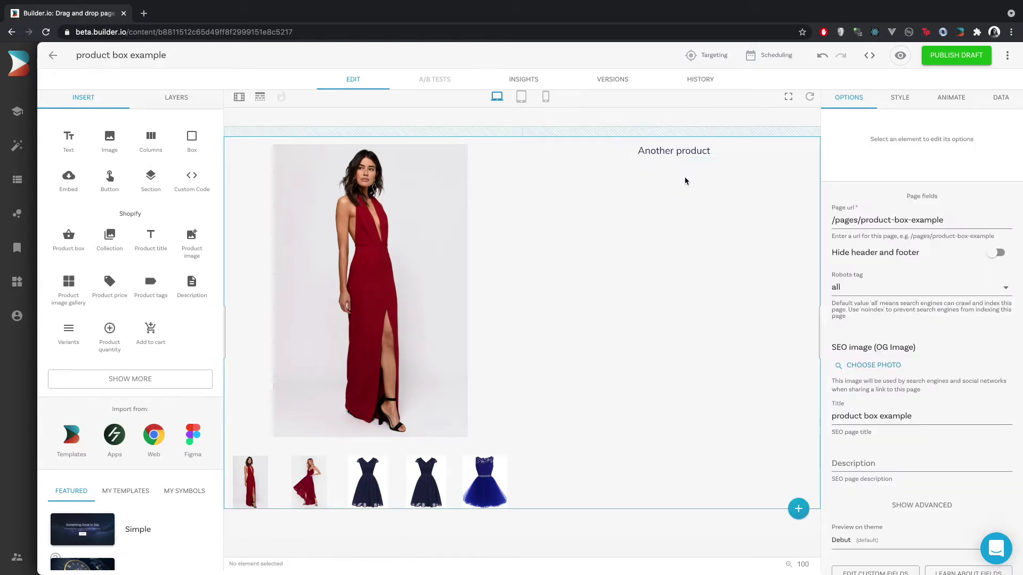
Step: Turn off the product title's "Link to product page on click" option
left_click(678, 155)
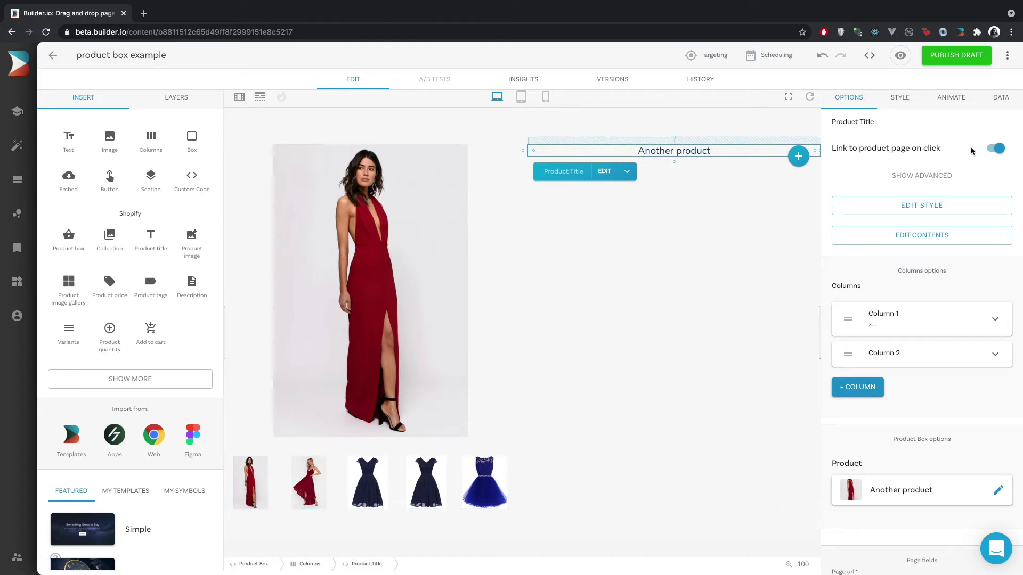
left_click(989, 150)
Step: Style the product title with a 24px font size and align the block to the left of its column
left_click(897, 101)
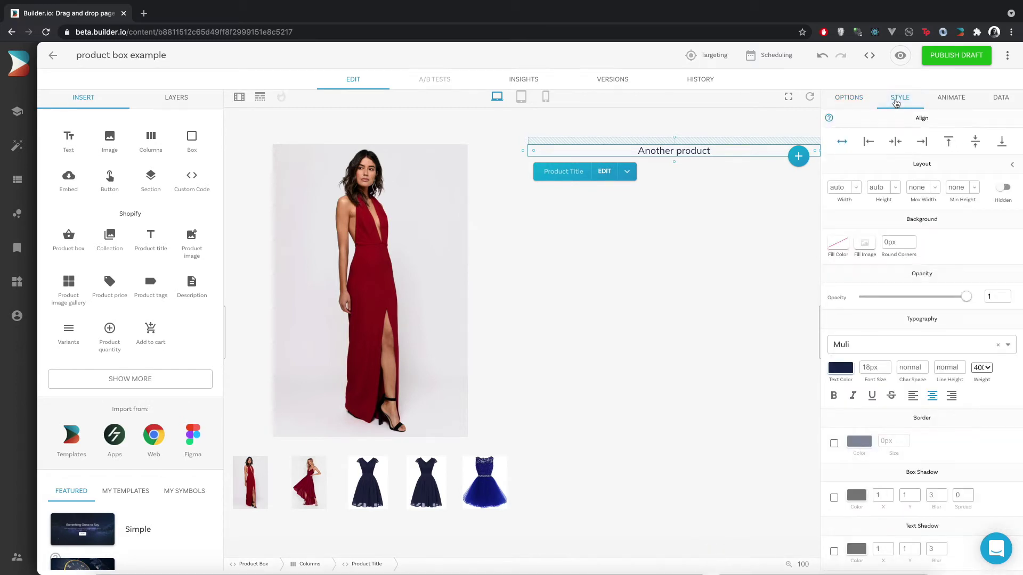
left_click(872, 368)
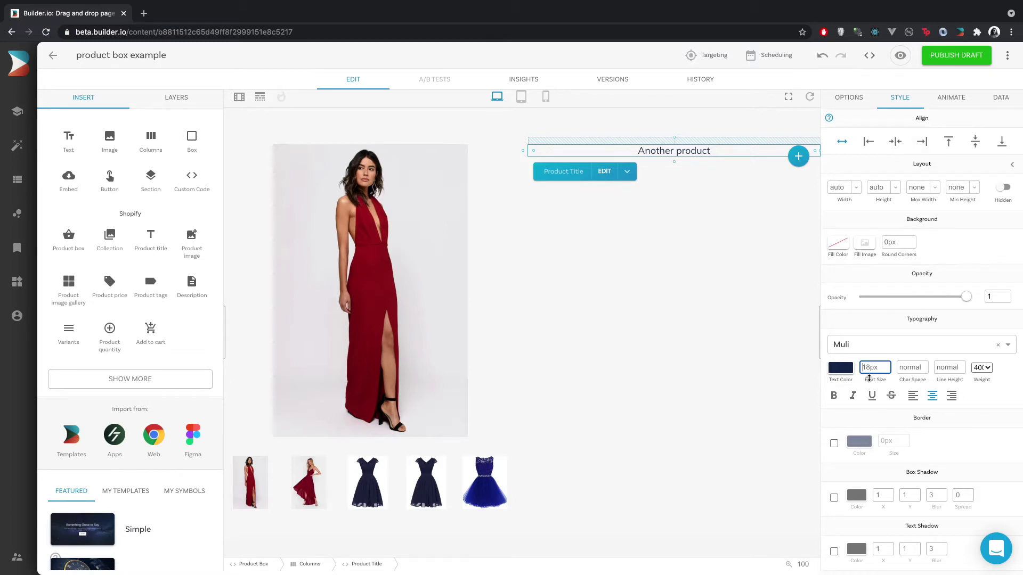
key("Delete")
key("Delete")
type("24")
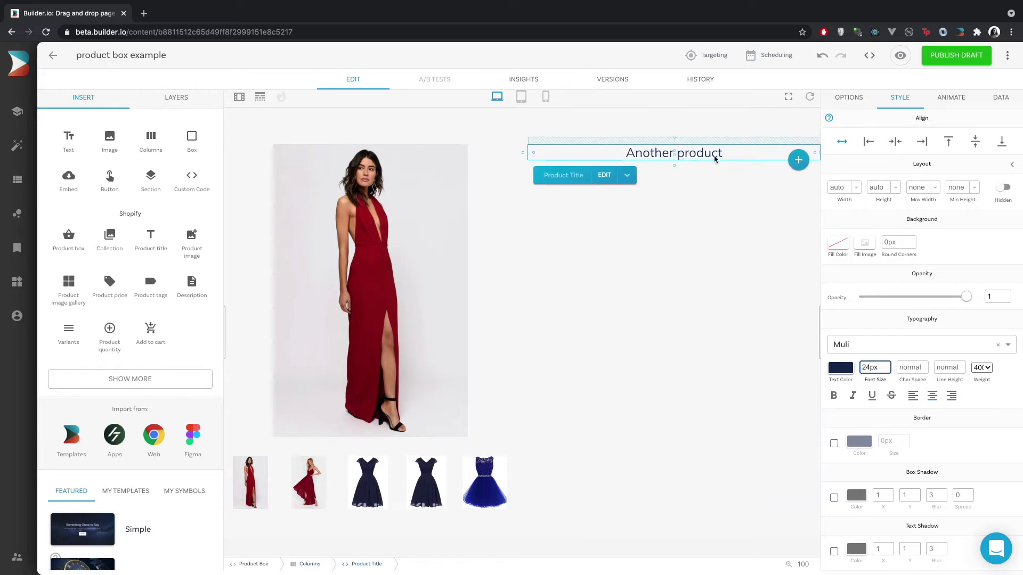
left_click(870, 142)
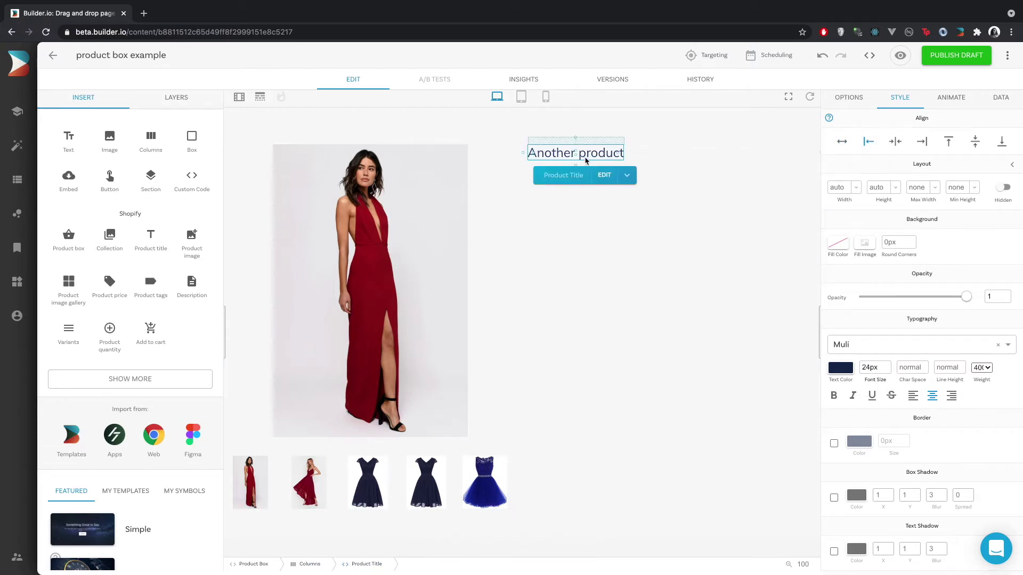
Step: Add a Product price block below the product title in the second column
left_click(611, 255)
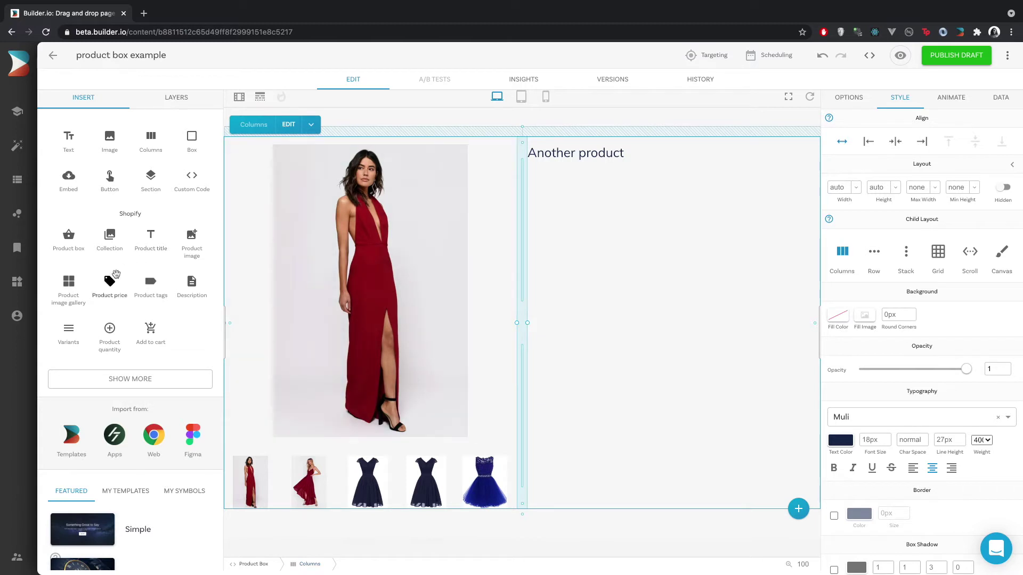
left_click_drag(116, 279, 578, 160)
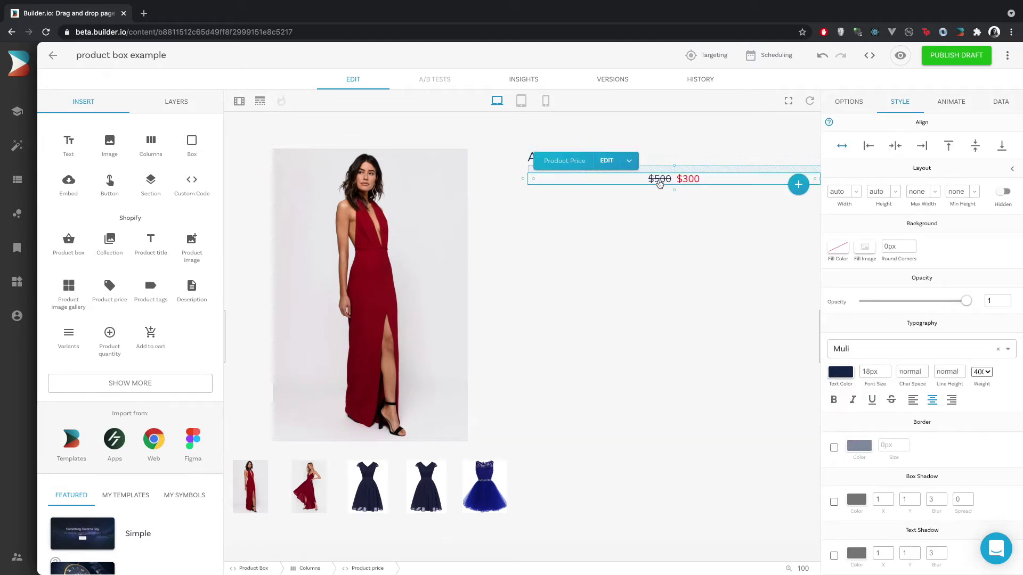
left_click(728, 232)
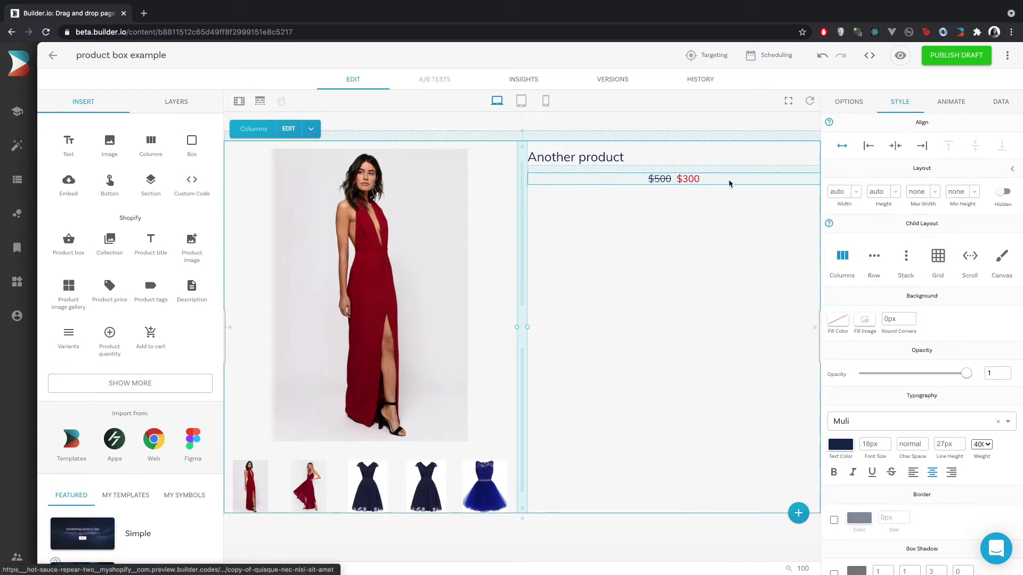
Step: Try to select the individual prices inside the product price block by opening its contents for editing
left_click(707, 182)
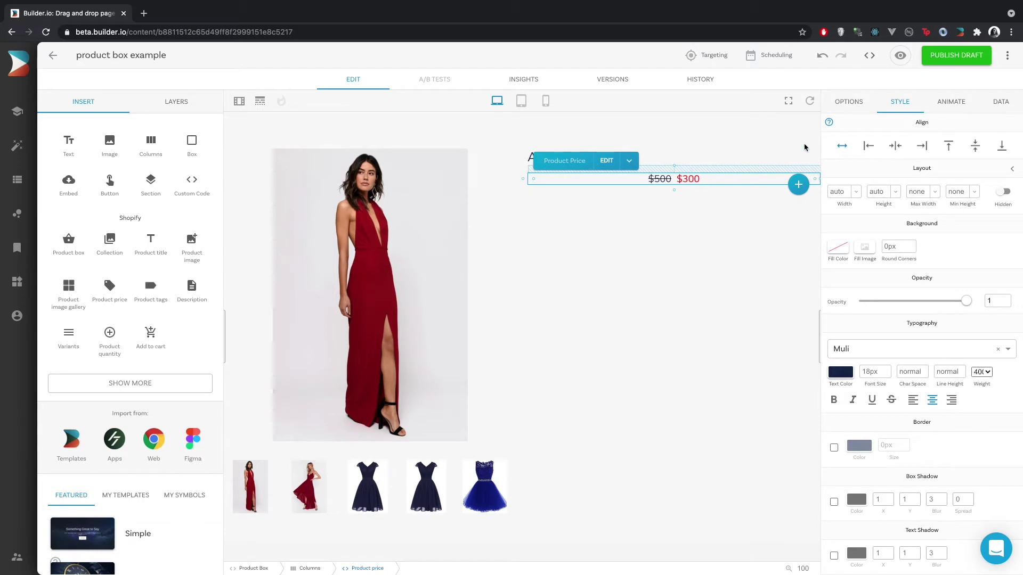
left_click(665, 178)
left_click(847, 101)
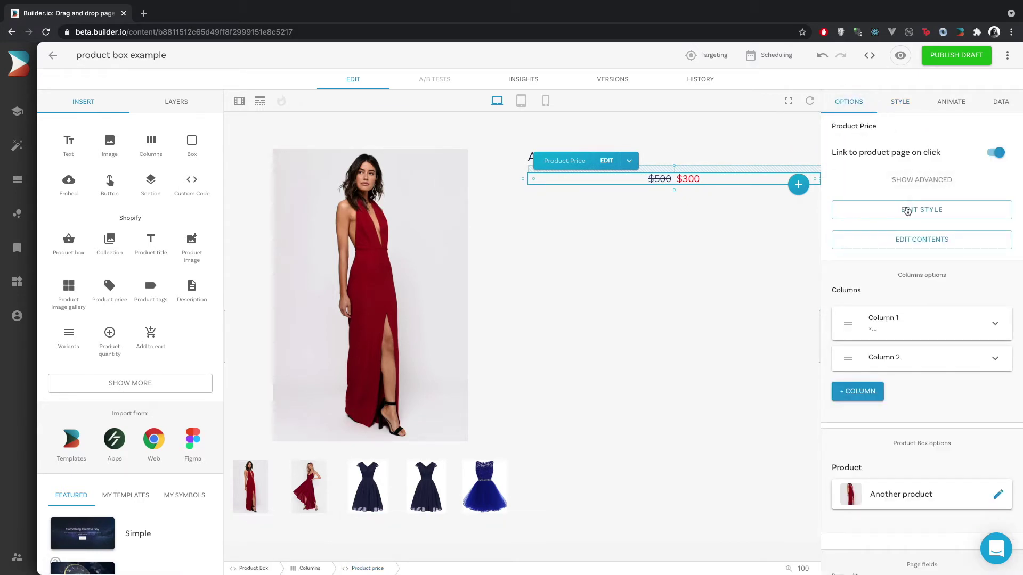
left_click(906, 240)
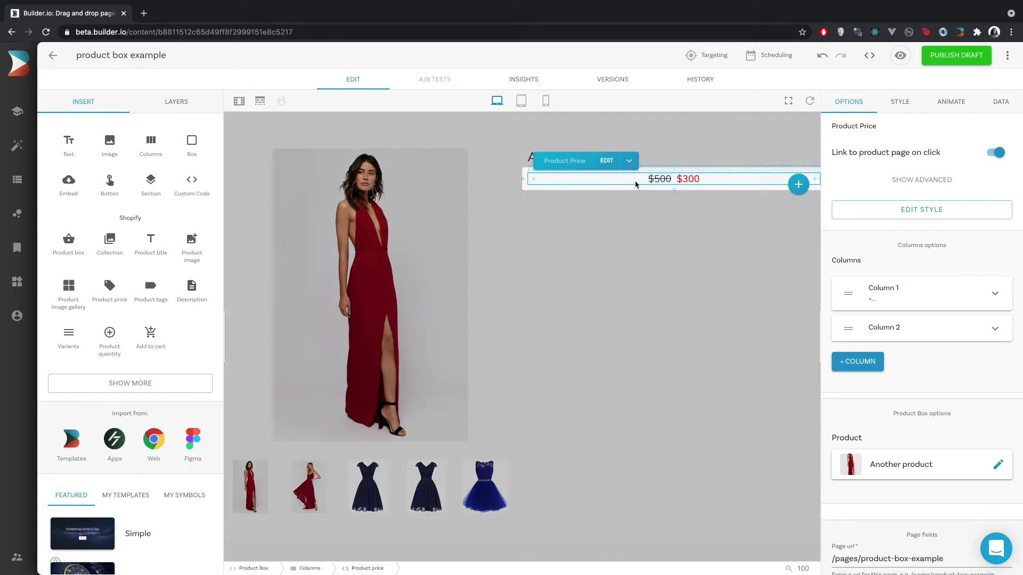
left_click(665, 178)
left_click(688, 180)
left_click(660, 179)
left_click(656, 218)
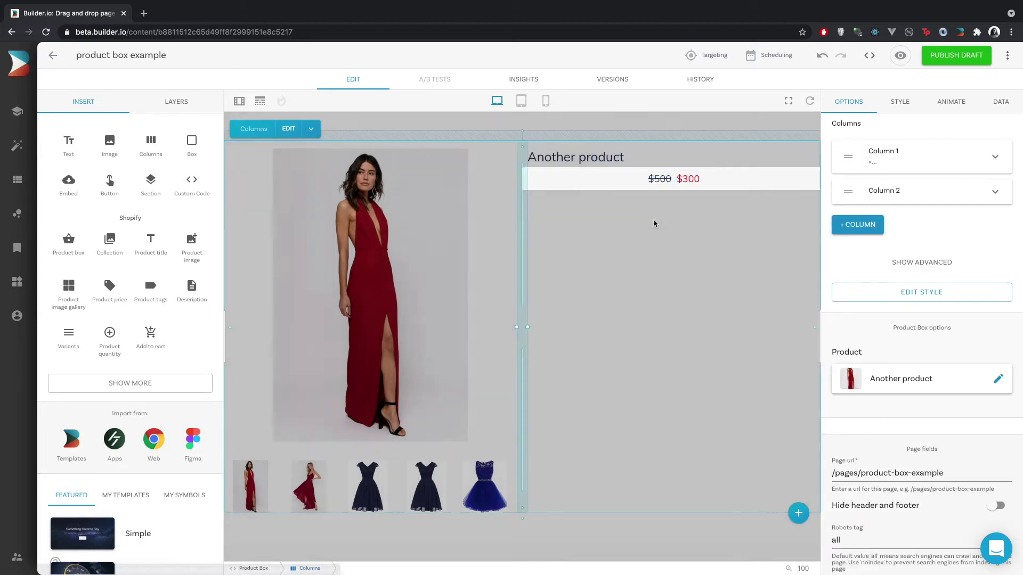
Step: Reorder the Price Container so that the product sale price comes before the product regular price
left_click(178, 100)
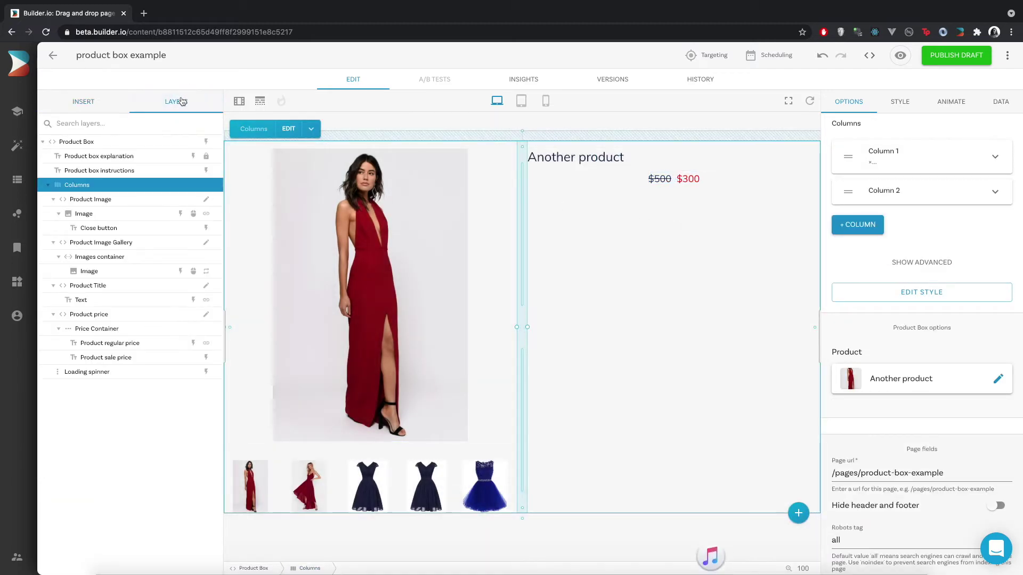
left_click(718, 181)
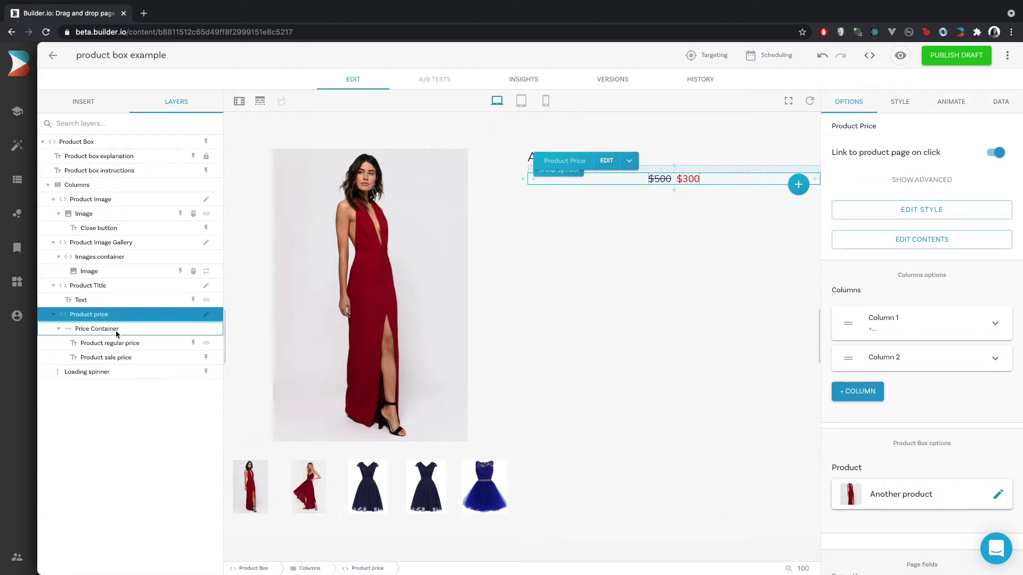
left_click(128, 343)
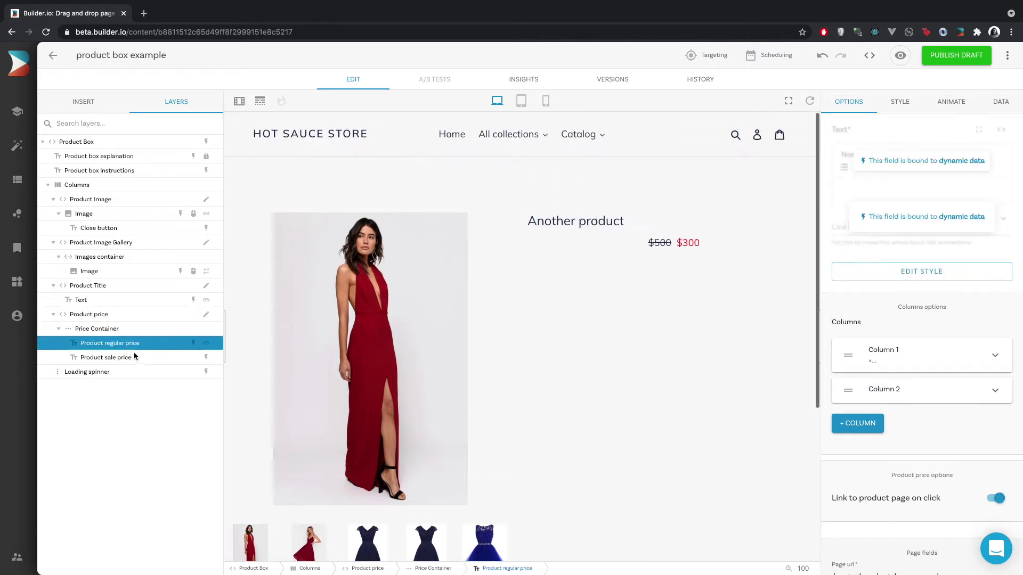
left_click(136, 358)
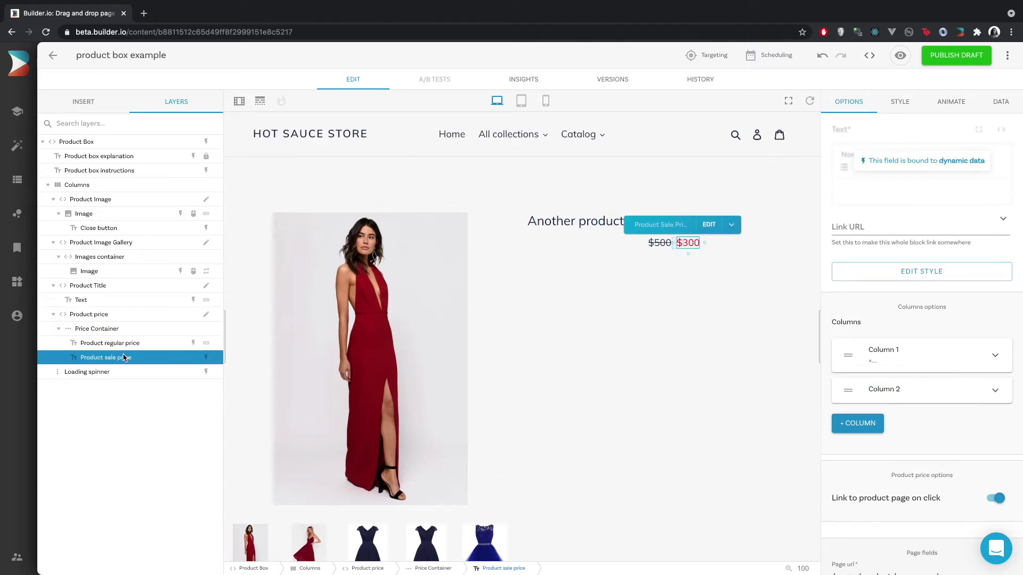
mouse_move(105, 362)
left_mouse_down()
mouse_move(100, 336)
mouse_move(104, 345)
left_mouse_up()
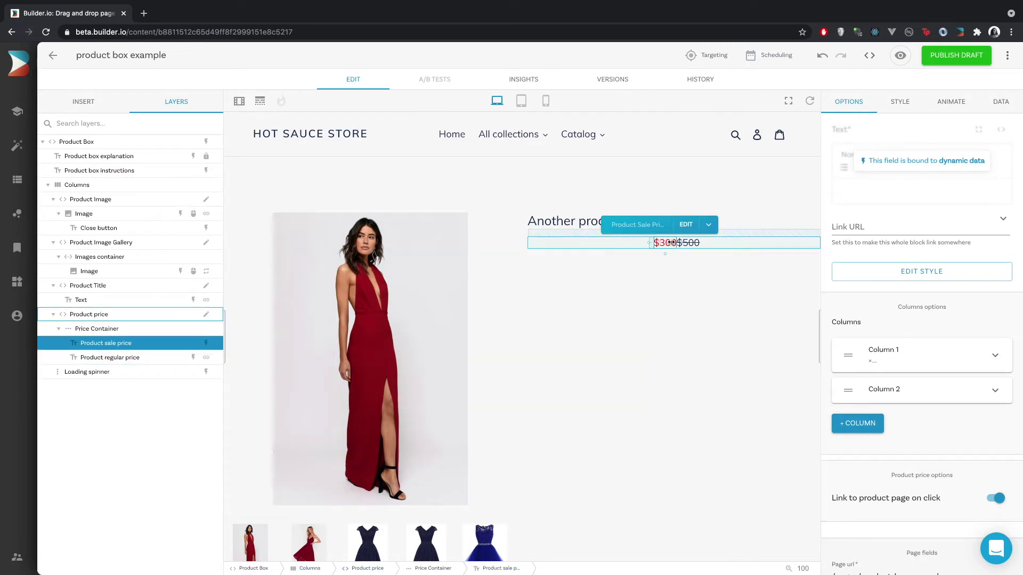
Step: Set the product sale price's text color to blue (0032FF) and its font size to 20px
left_click(901, 101)
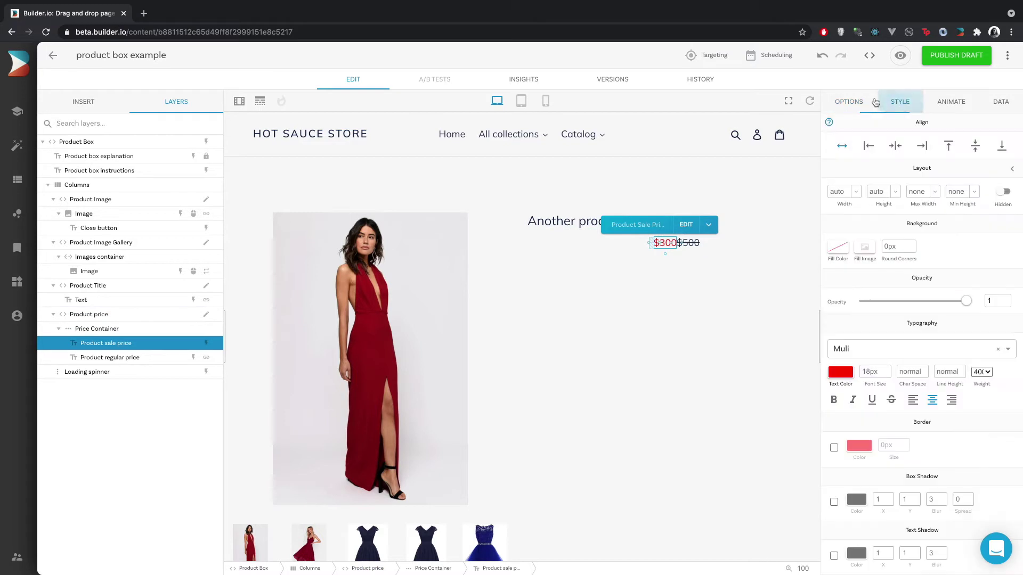
left_click(841, 373)
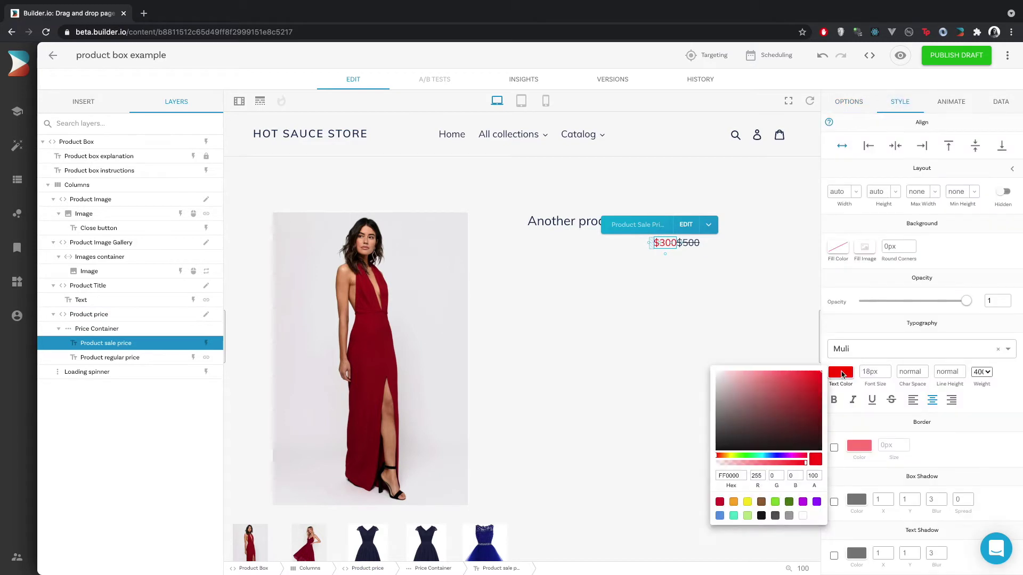
left_click(775, 456)
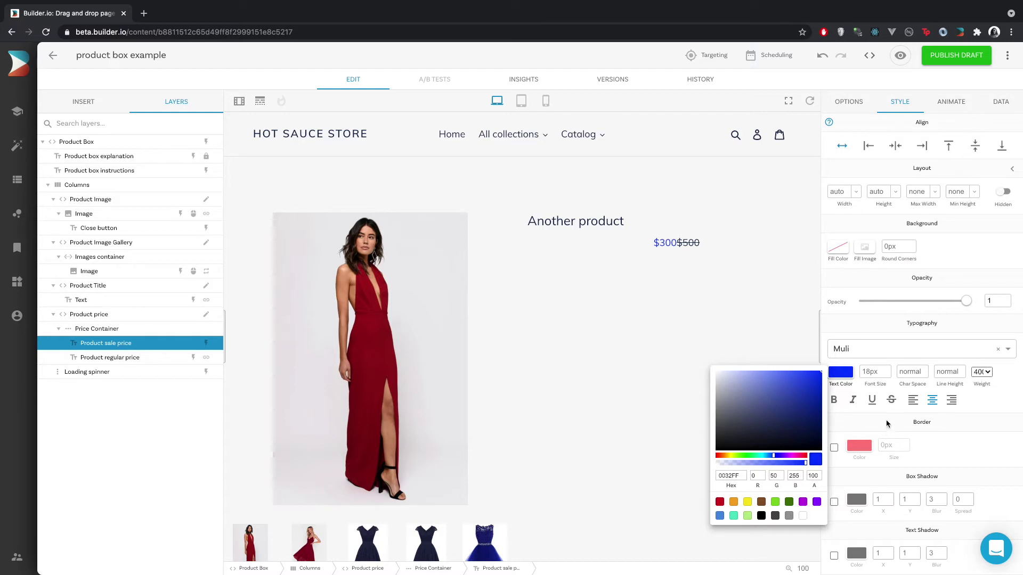
left_click(874, 371)
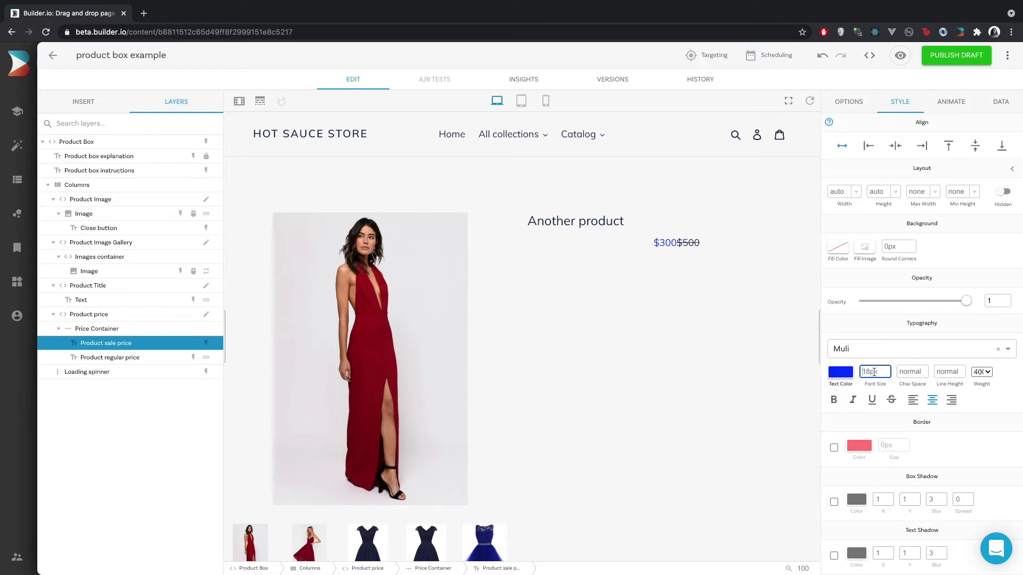
key("Up")
key("Up")
Step: Set the product sale price's left margin to 0px and its right margin to 10px
left_click(667, 249)
scroll(904, 376, "down", 6)
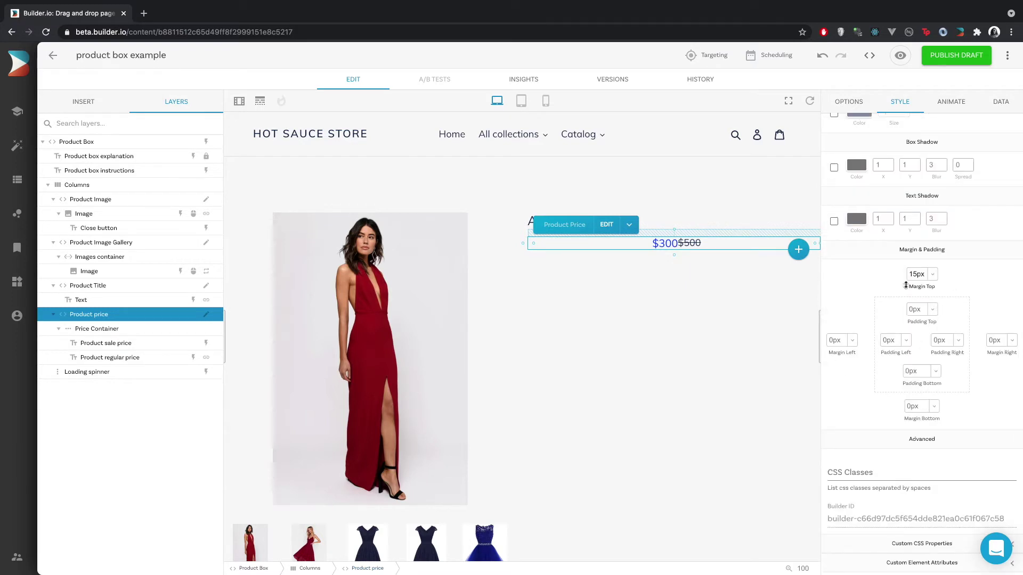
left_click(107, 344)
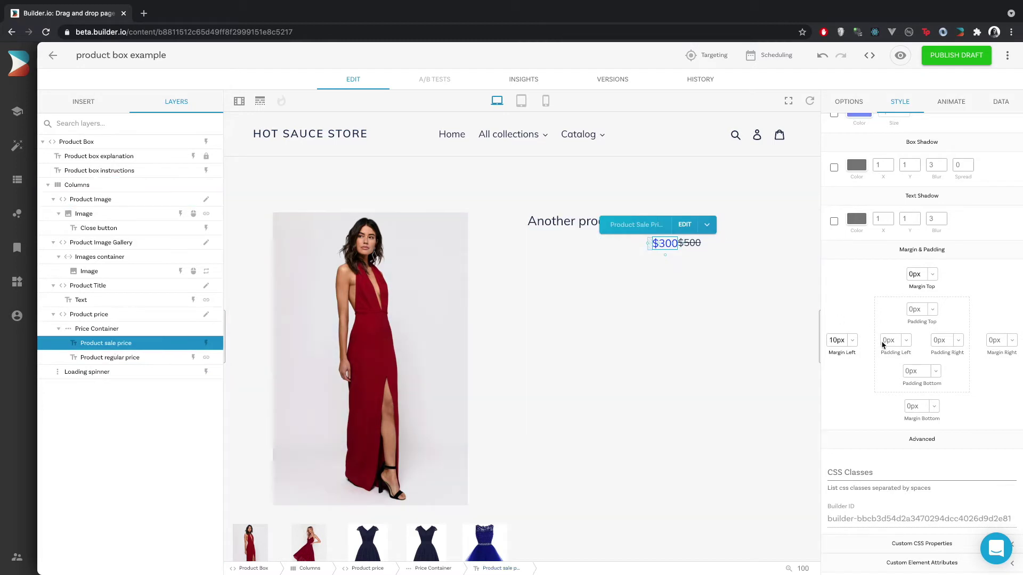
double_click(841, 341)
type("0")
left_click(994, 340)
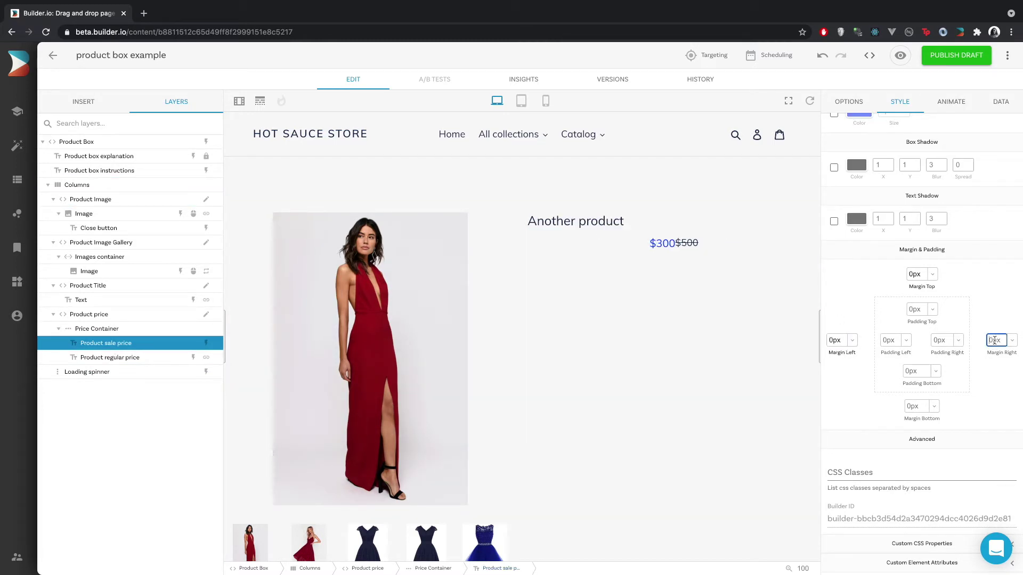
type("15")
key("BackSpace")
type("0")
Step: Align the whole product price block to the left of its column
left_click(733, 246)
scroll(906, 266, "up", 6)
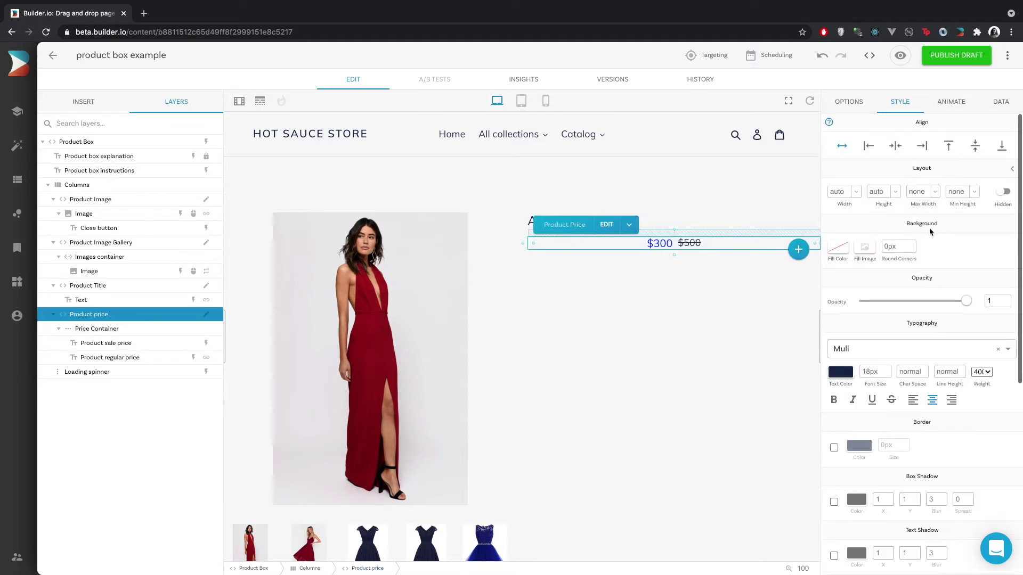
left_click(868, 146)
left_click(646, 356)
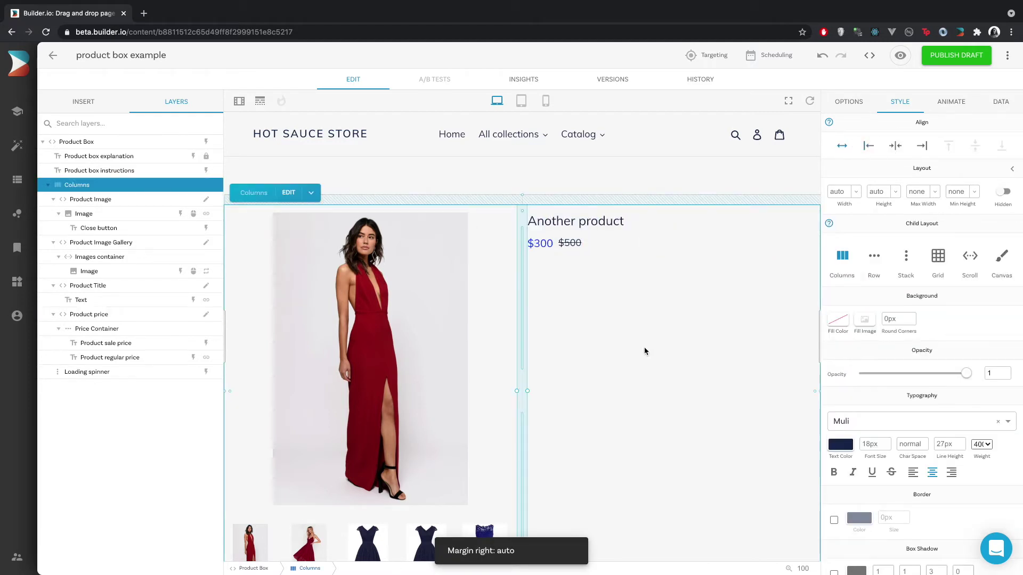
Step: Add a Description block below the product price and left-align both the block and its text
left_click(83, 102)
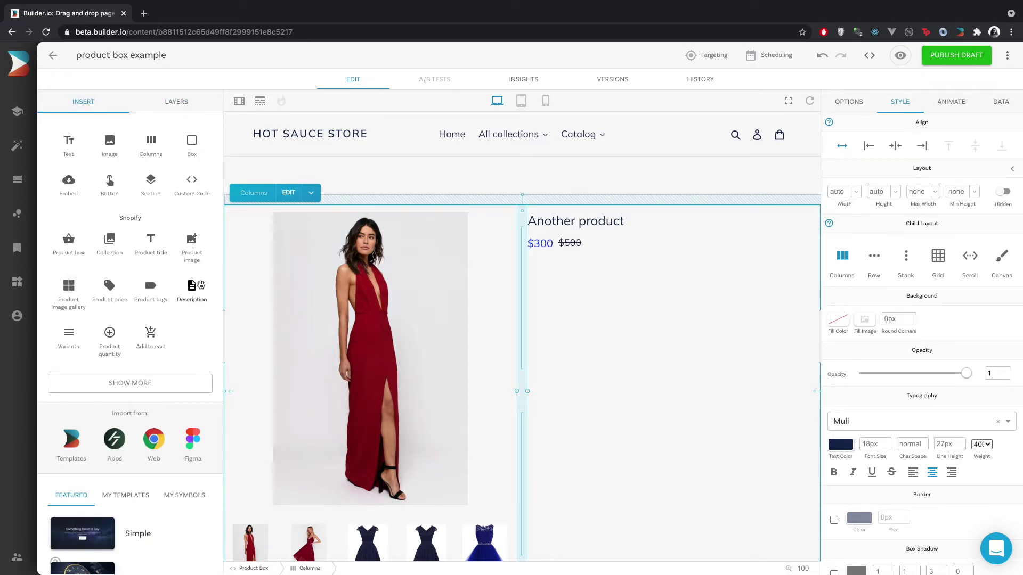
left_click_drag(200, 282, 549, 246)
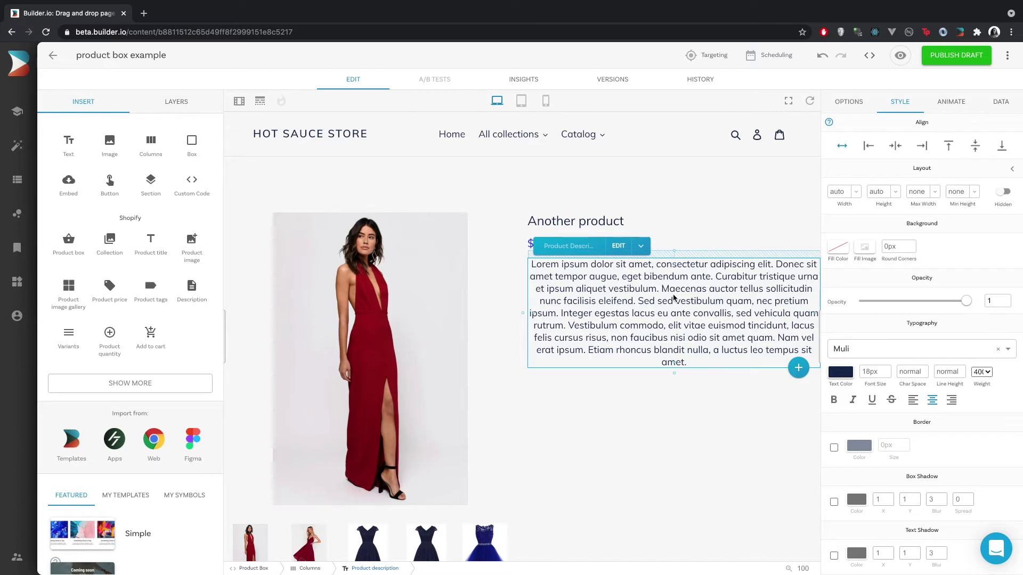
left_click(868, 152)
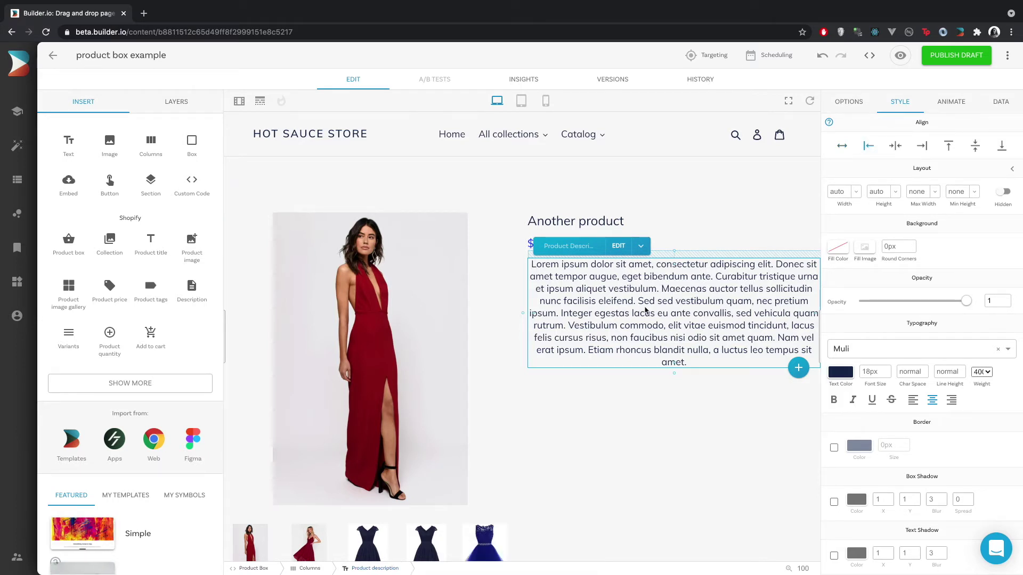
left_click(913, 400)
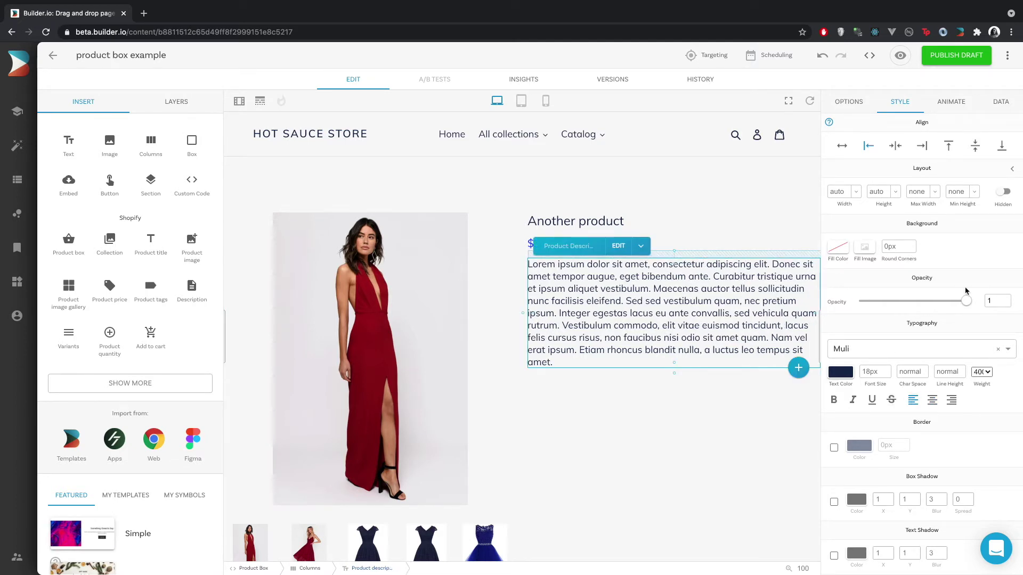
Step: Set the product description's right padding to 20px
scroll(966, 291, "down", 5)
left_click(946, 421)
type("1")
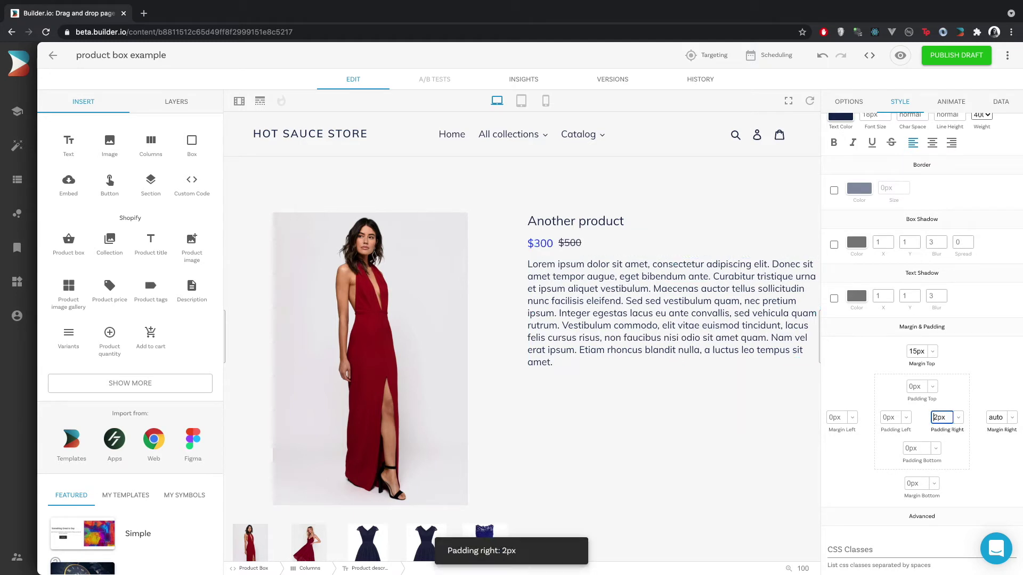
key("Up")
key("Up")
key("Up")
key("Up")
key("Up")
key("Up")
key("Up")
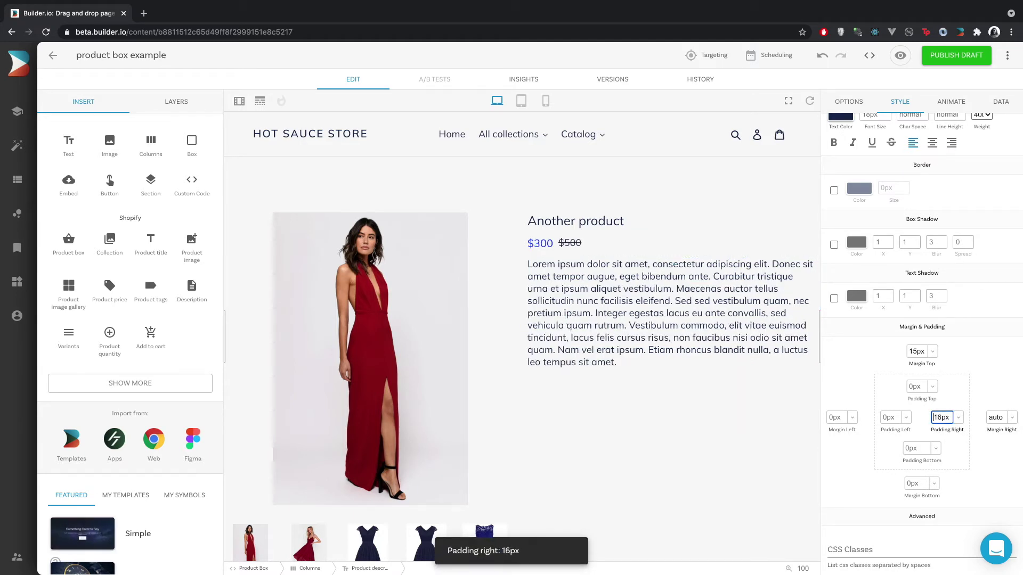
key("Up")
key("Up")
key("Up")
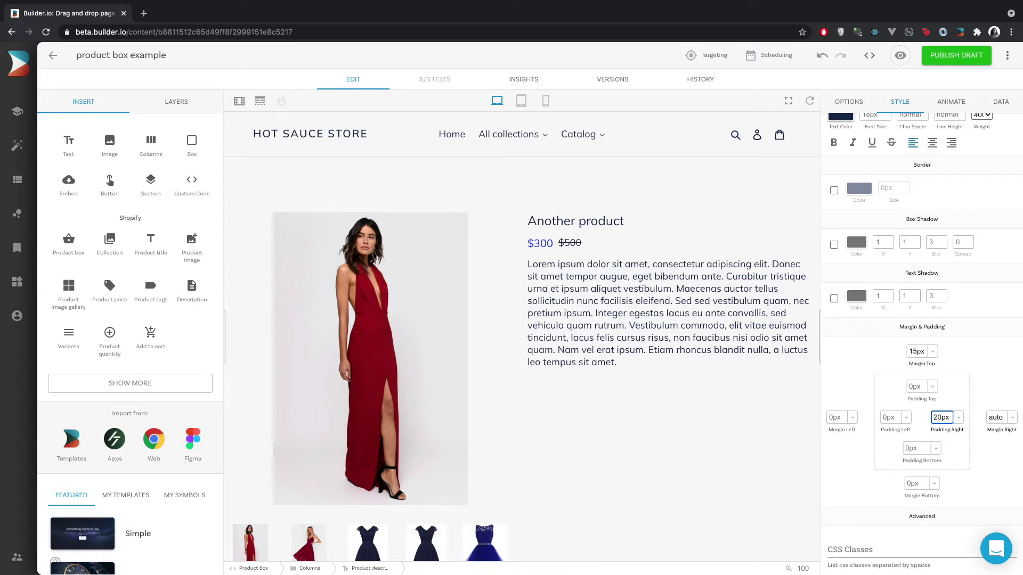
Step: Reduce the product description's font size to 16px
left_click(547, 307)
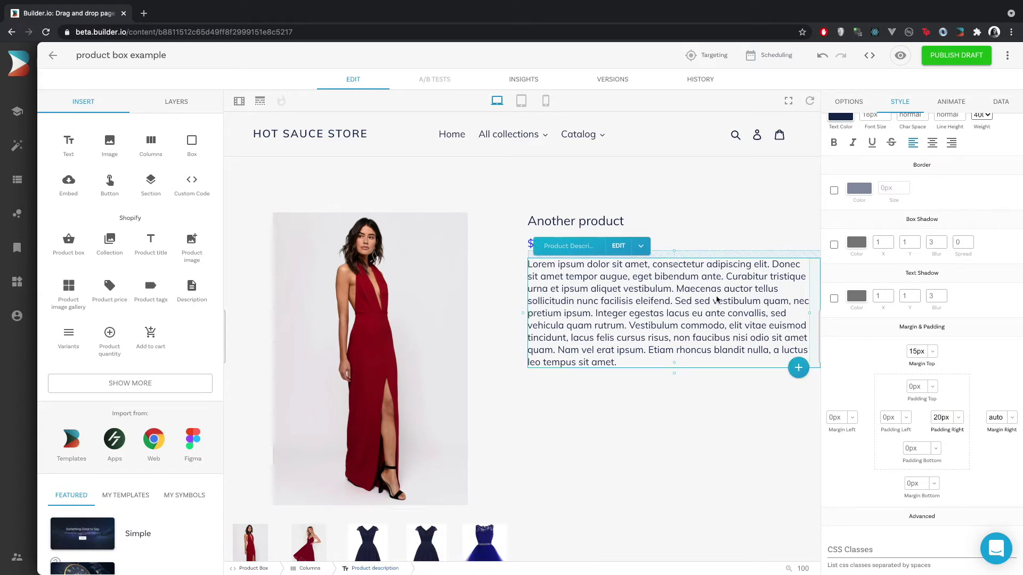
scroll(876, 237, "up", 5)
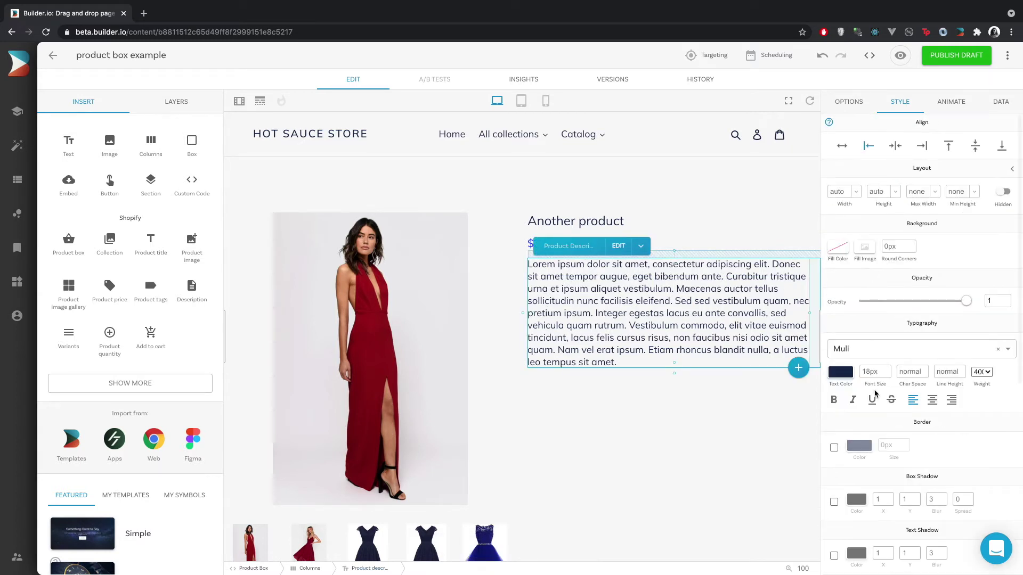
left_click(875, 371)
key("Down")
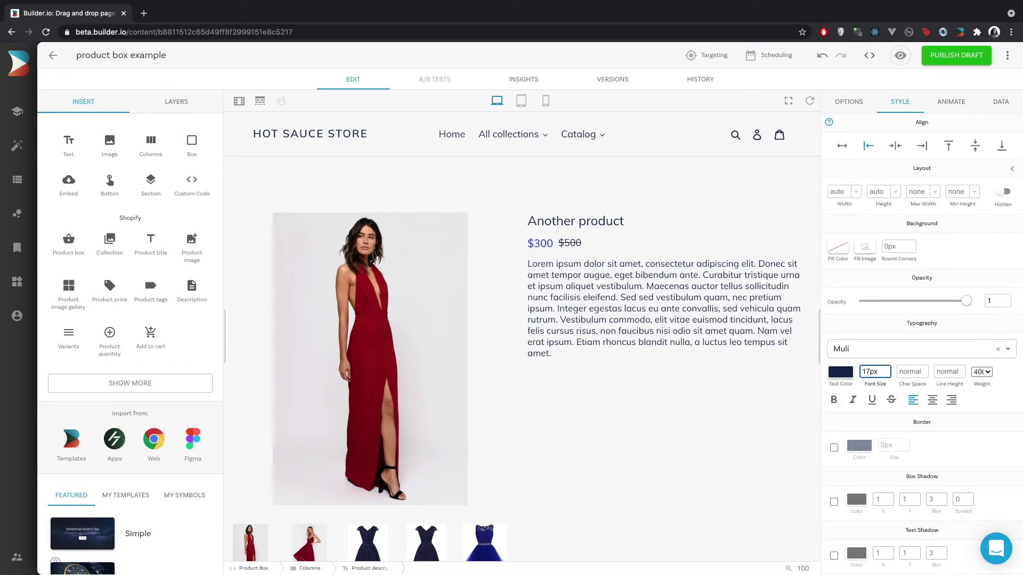
key("Down")
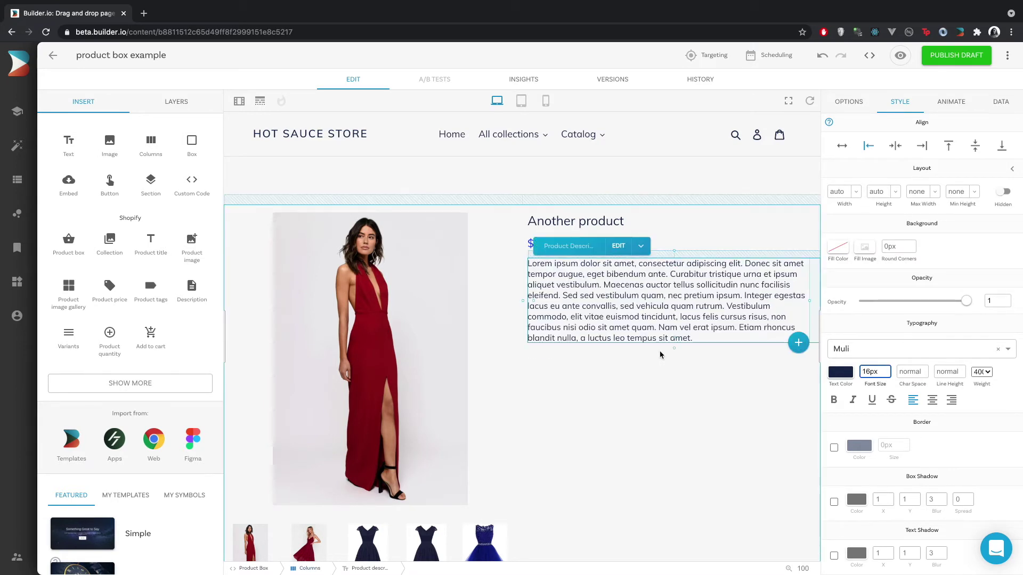
left_click(623, 321)
left_click(579, 223)
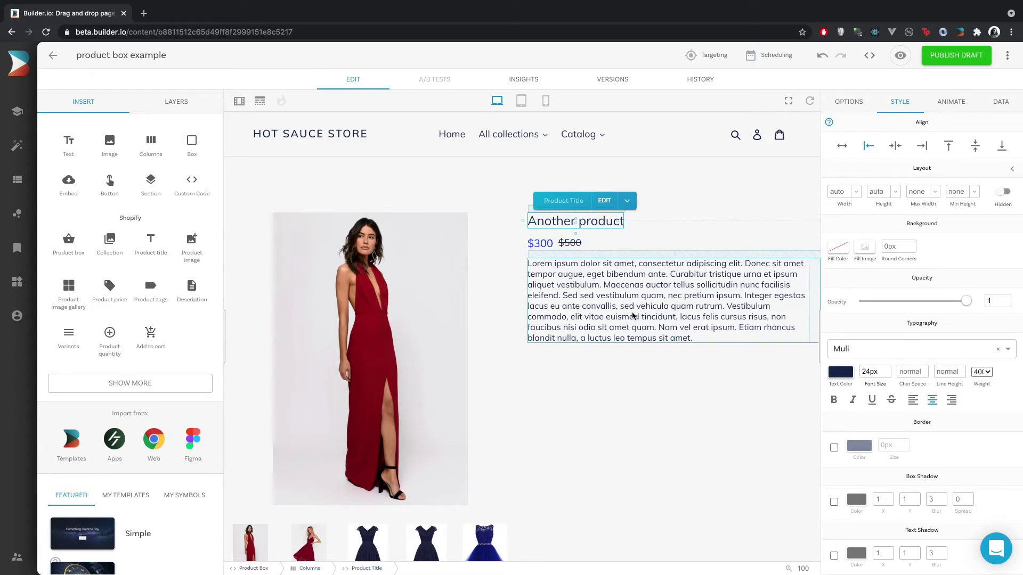
scroll(411, 353, "down", 5)
scroll(434, 388, "up", 5)
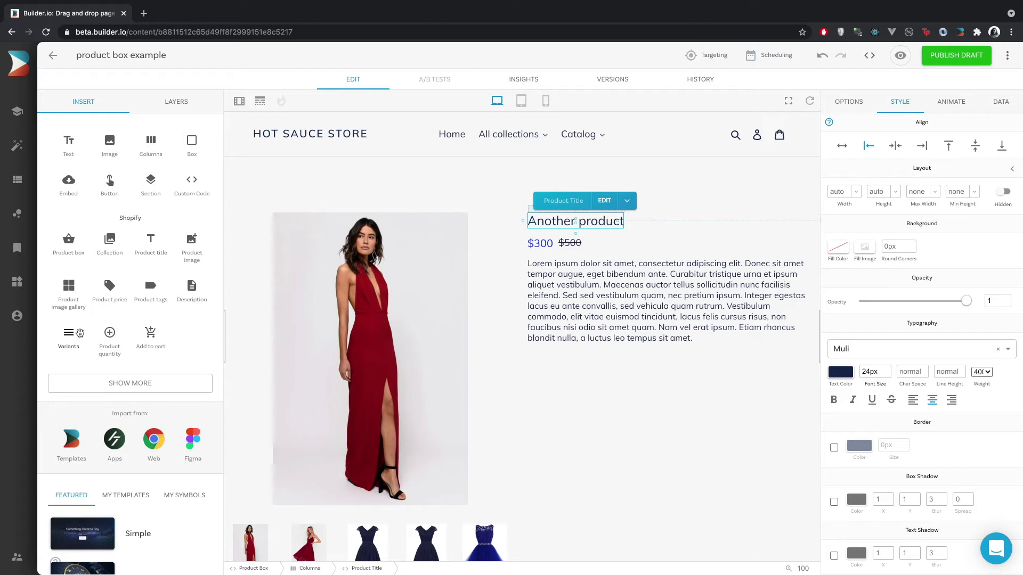
Step: Add a Variants block below the product description in the second column
left_click_drag(75, 334, 557, 338)
left_click(711, 408)
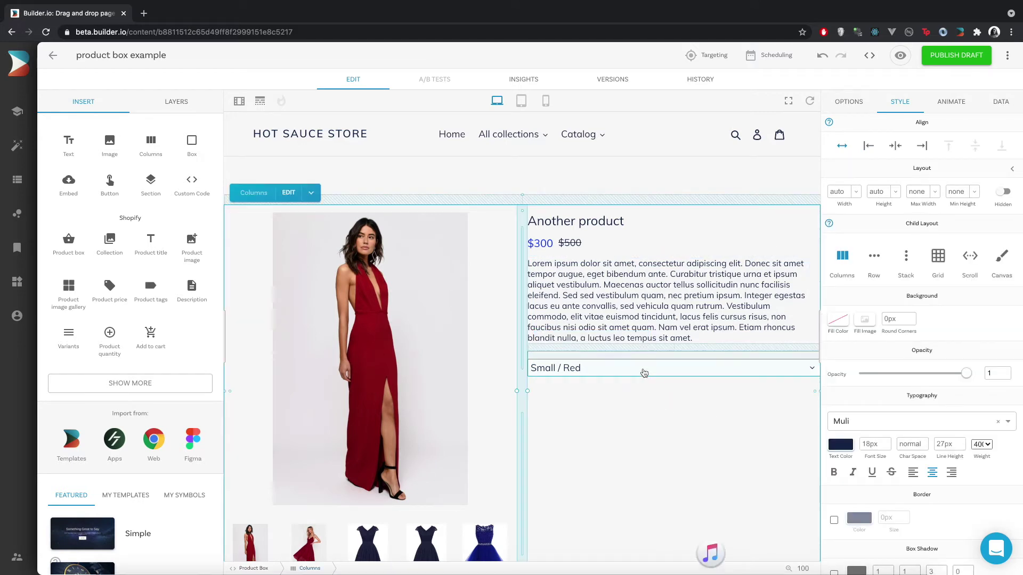
Step: Try the Small / Orange variant in the combined dropdown and set the Product Variants Picker's option display style to separate
left_click(644, 370)
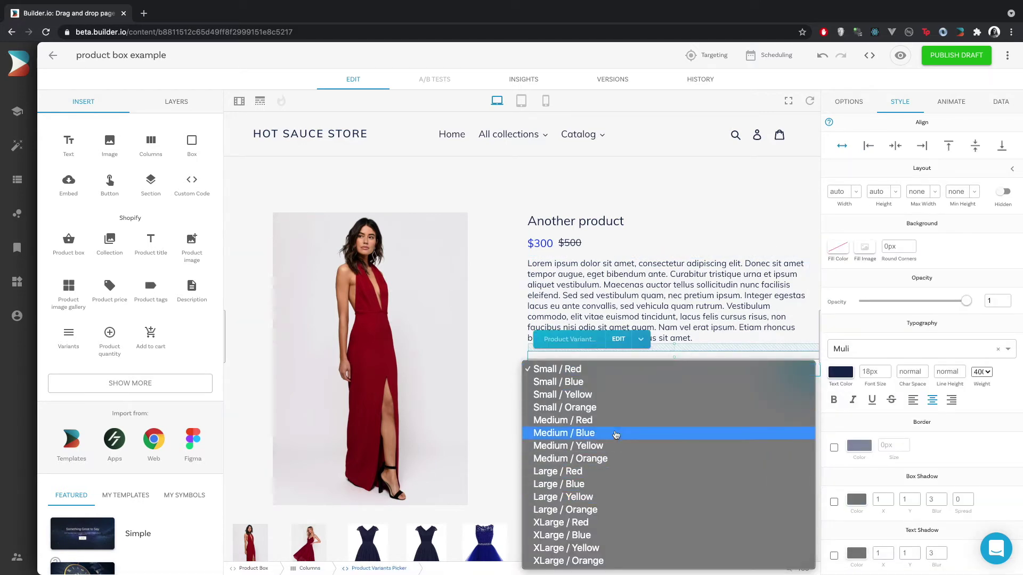
left_click(627, 408)
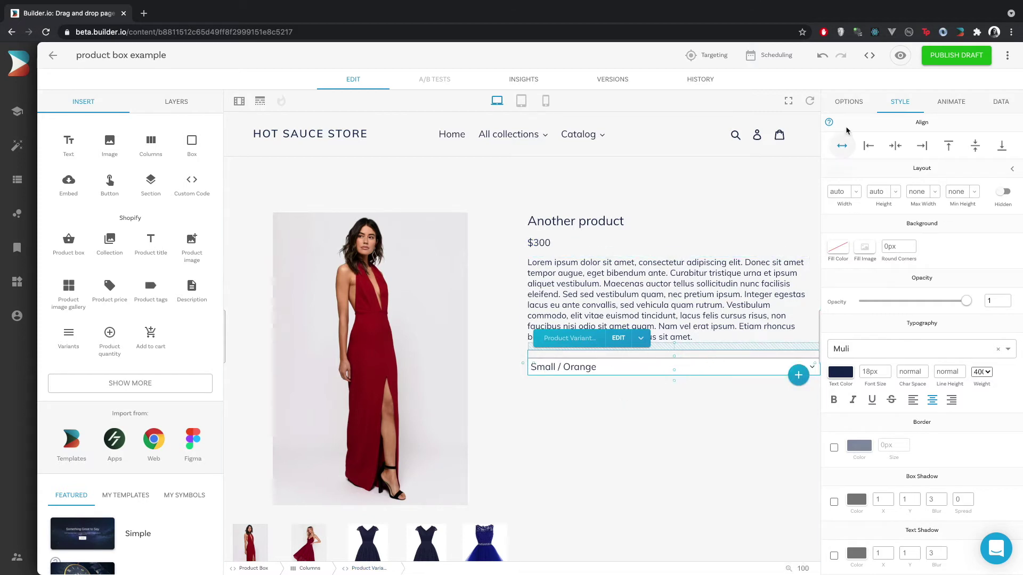
left_click(848, 102)
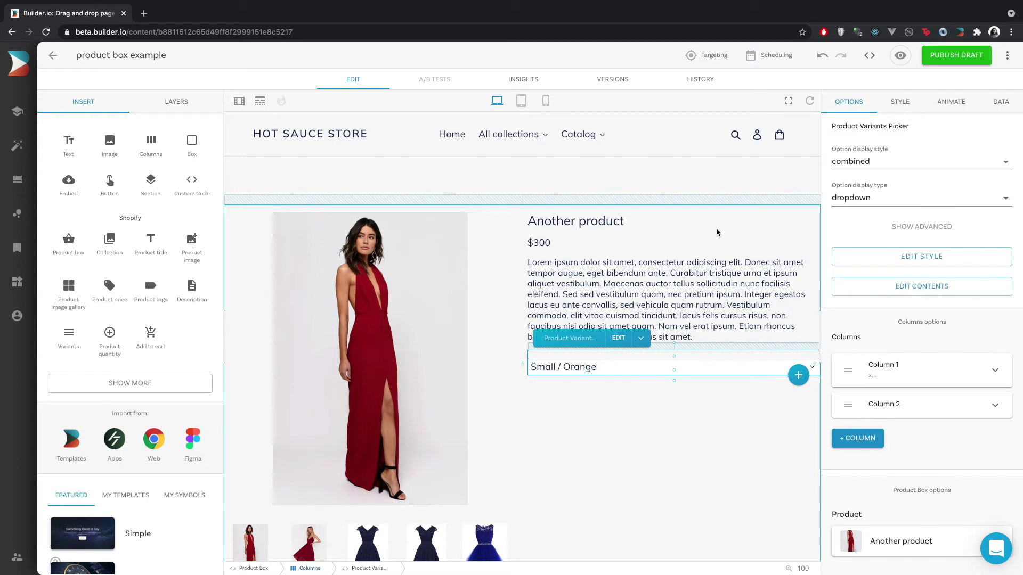
left_click(866, 161)
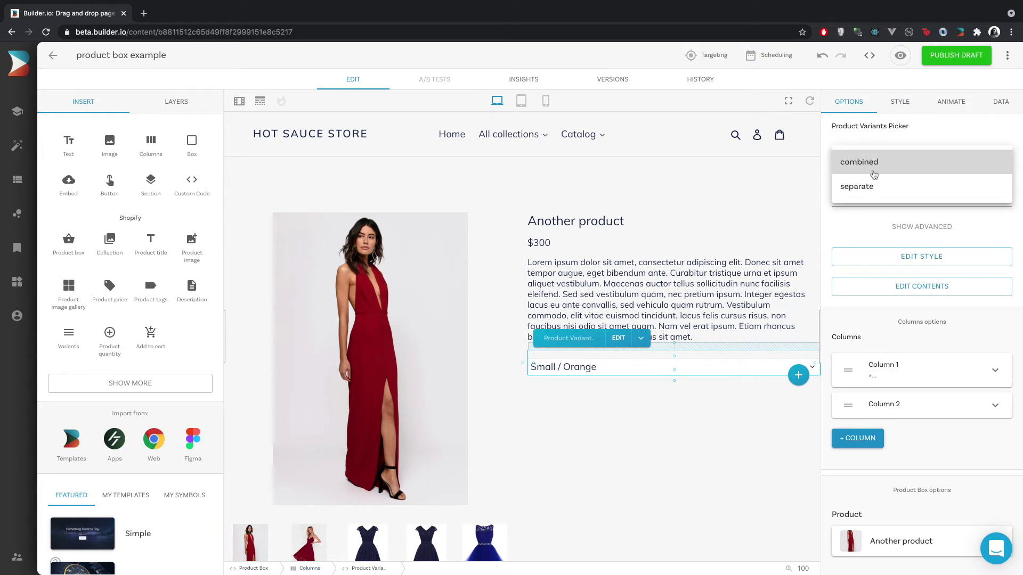
left_click(888, 195)
left_click(662, 507)
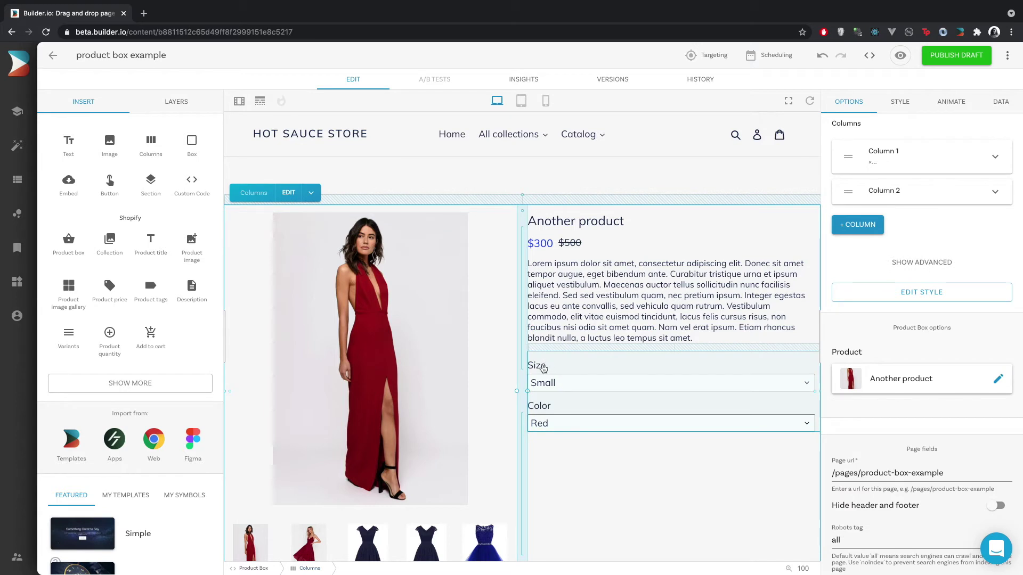
Step: Check the choices in the Size dropdown and set the variants picker's option display type to boxes
left_click(634, 382)
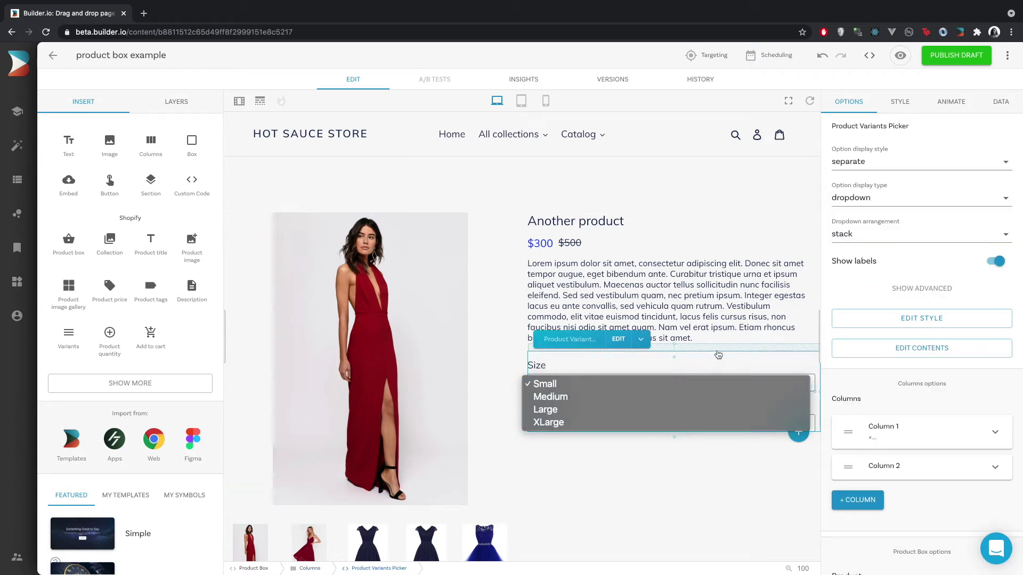
left_click(741, 340)
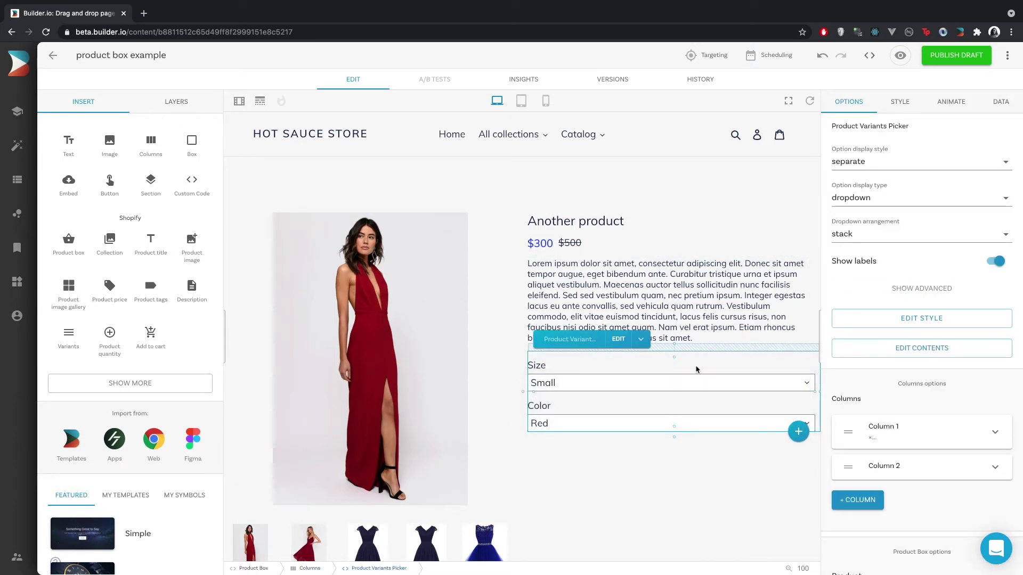
left_click(883, 201)
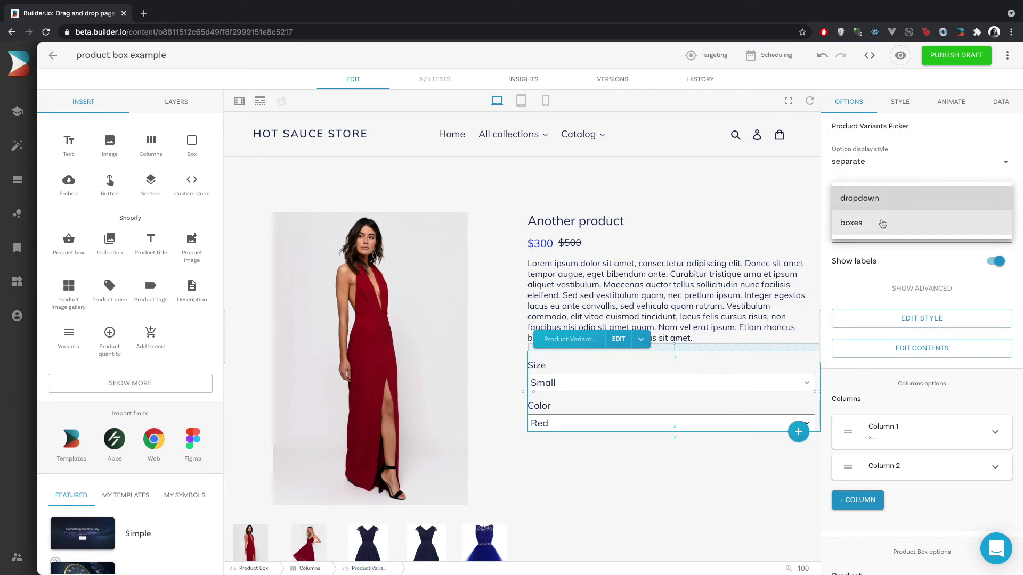
left_click(883, 224)
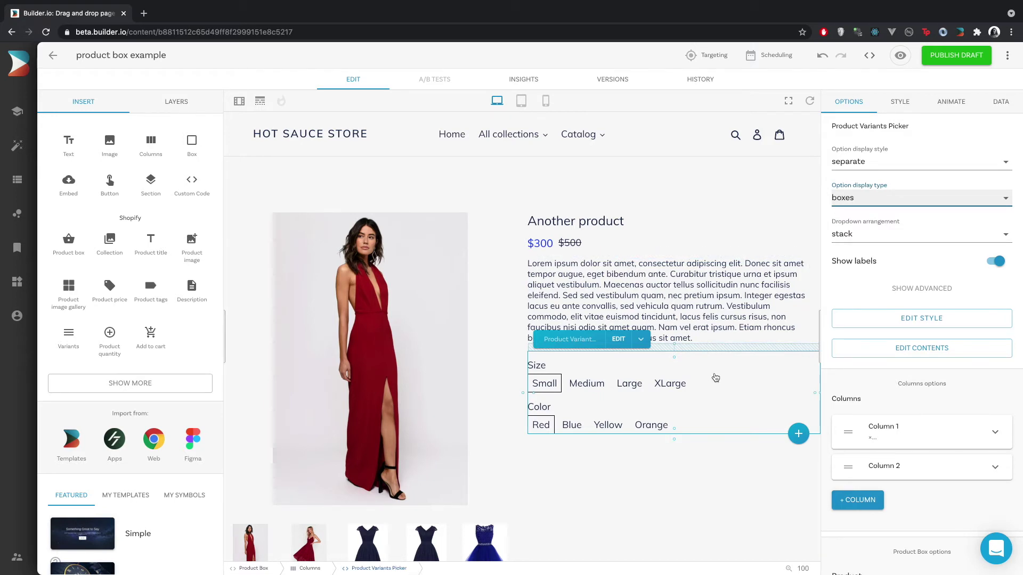
Step: Try hiding the variants picker's option labels and turn them back on
left_click(1000, 265)
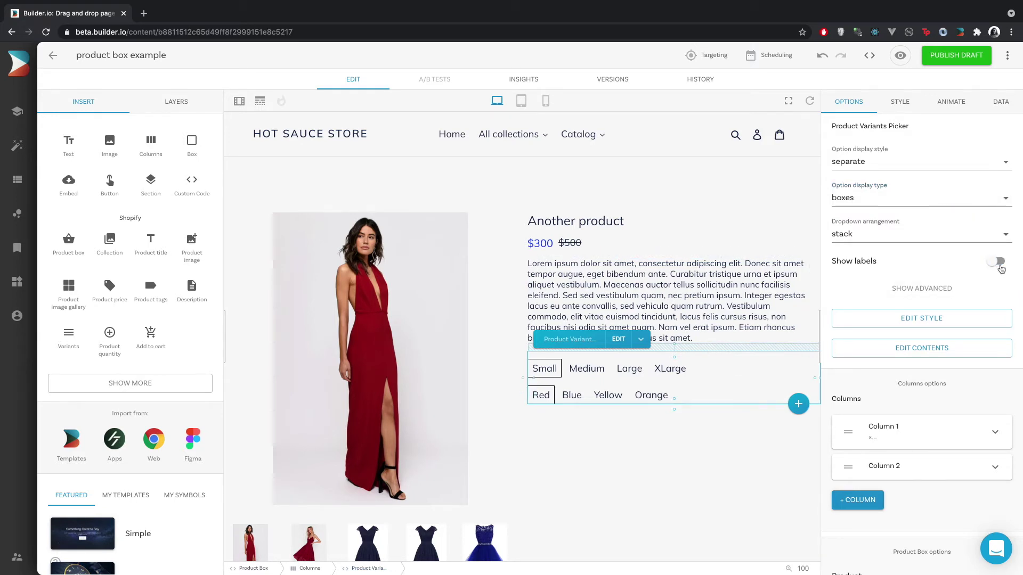
left_click(999, 265)
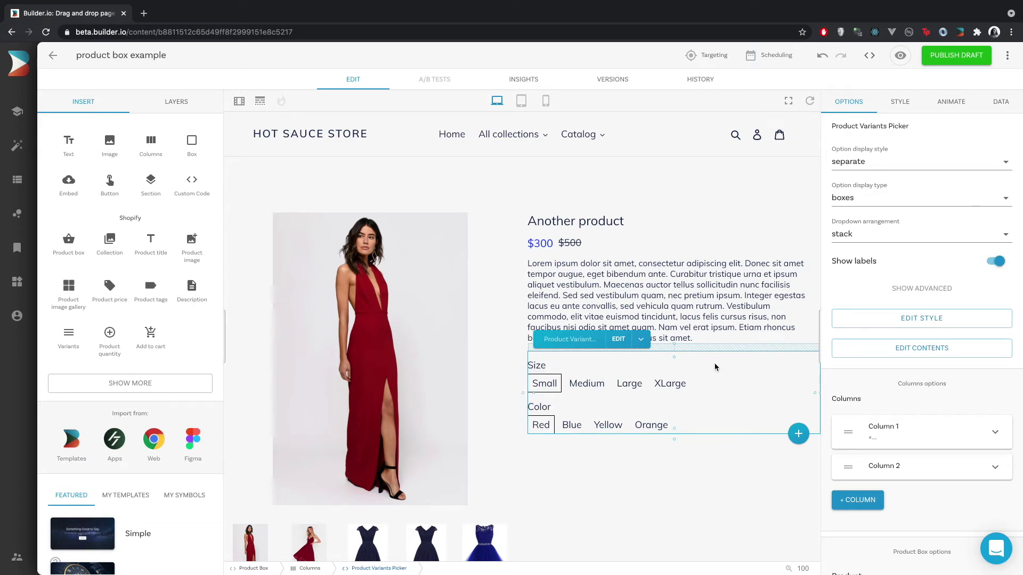
Step: Test the variant boxes by choosing different sizes and colors, ending on Small and Red
scroll(663, 266, "down", 2)
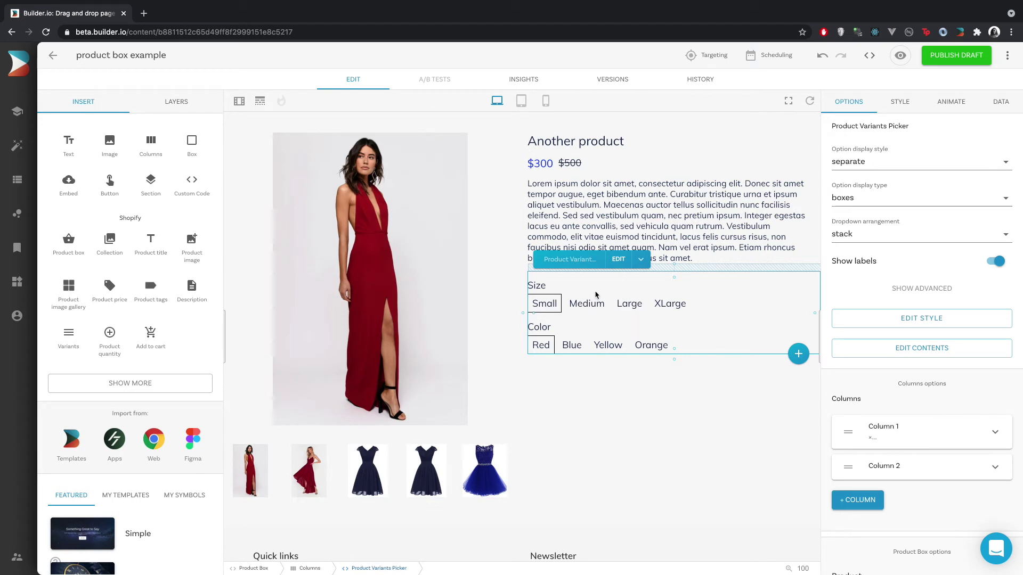
left_click(596, 305)
left_click(639, 306)
left_click(610, 345)
left_click(589, 307)
left_click(548, 301)
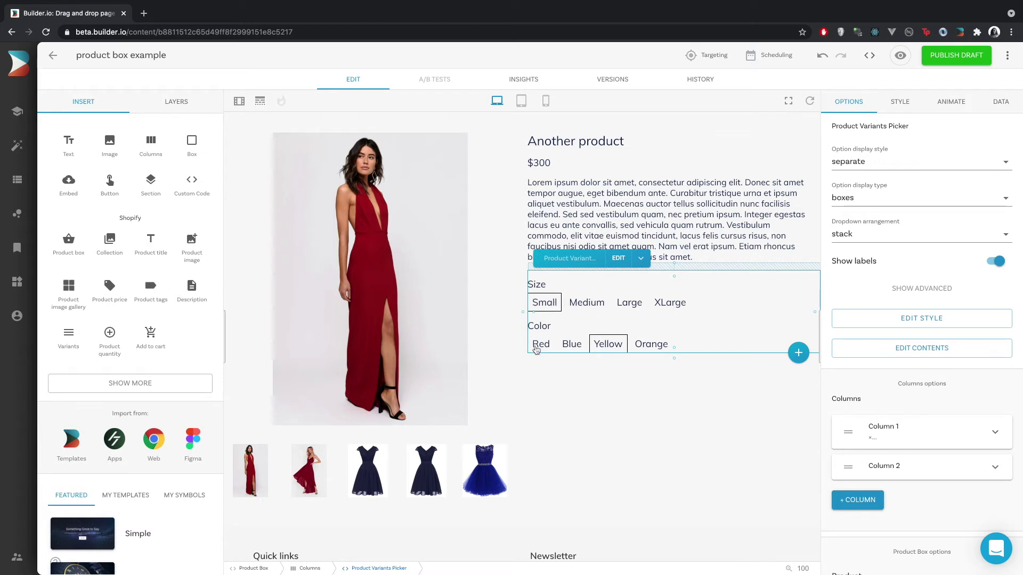
left_click(537, 348)
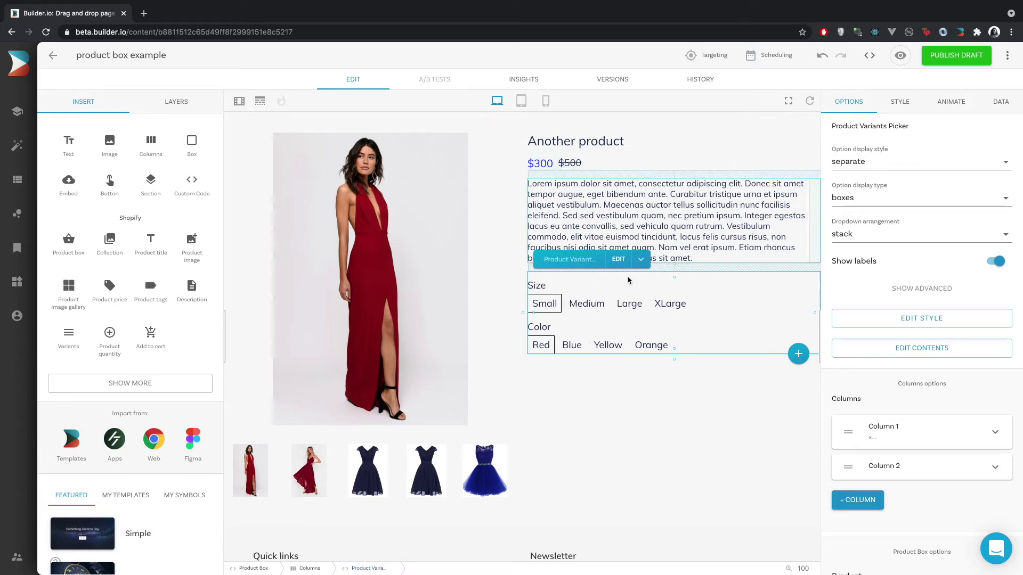
left_click(626, 308)
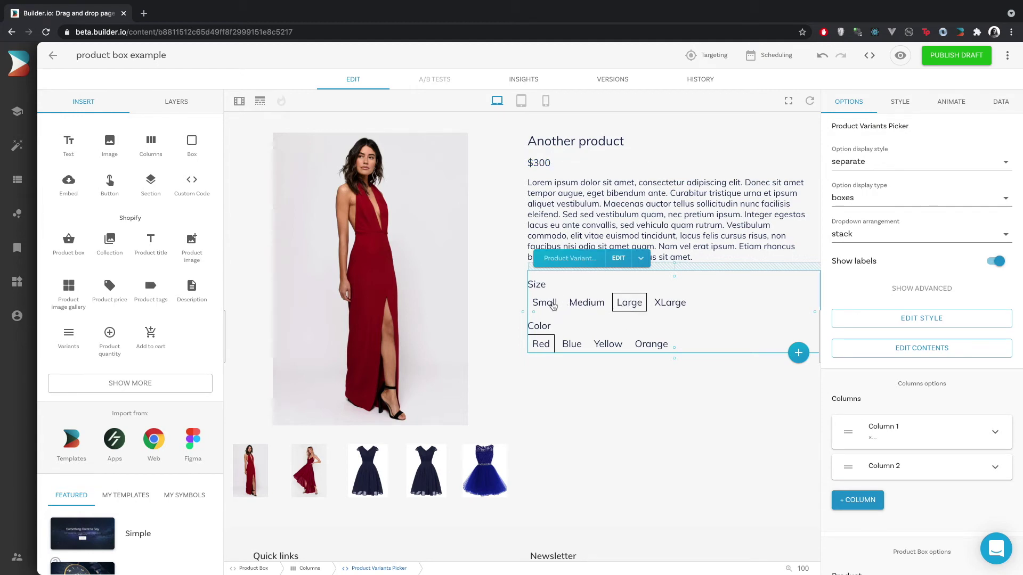
left_click(553, 306)
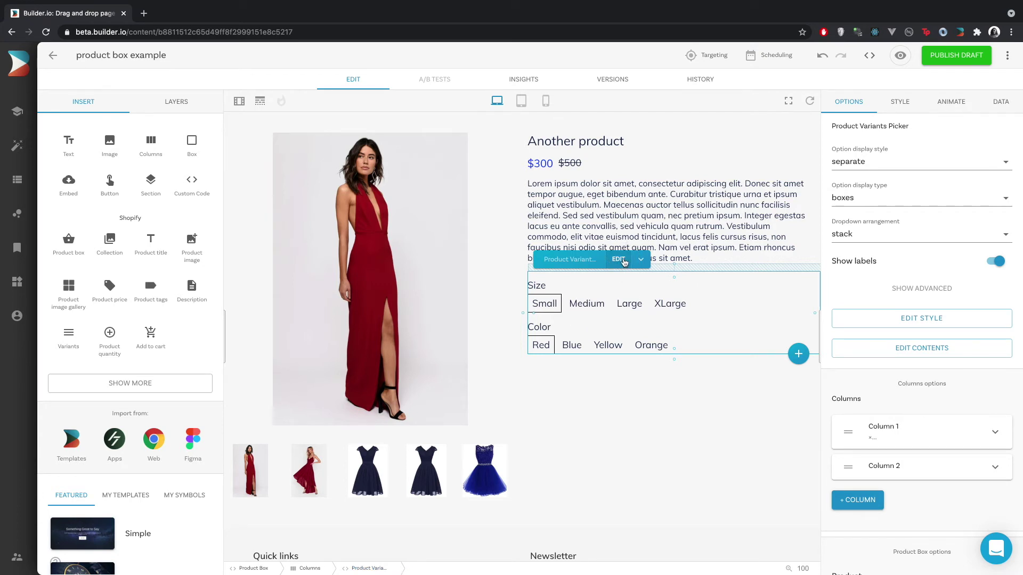
Step: Edit the variants picker's contents and give its option boxes a black box shadow at 43% opacity
left_click(619, 260)
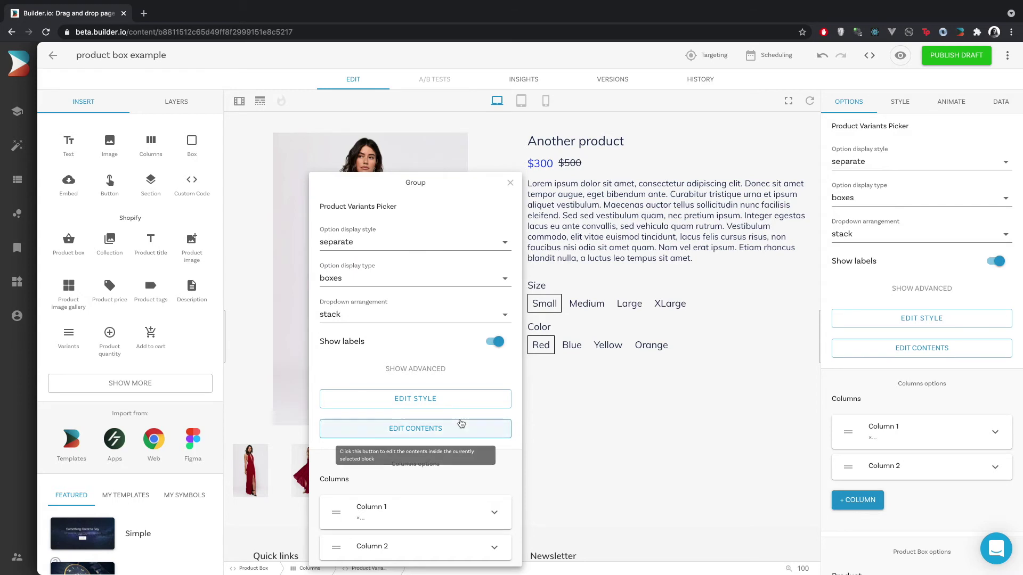
left_click(459, 428)
left_click(599, 306)
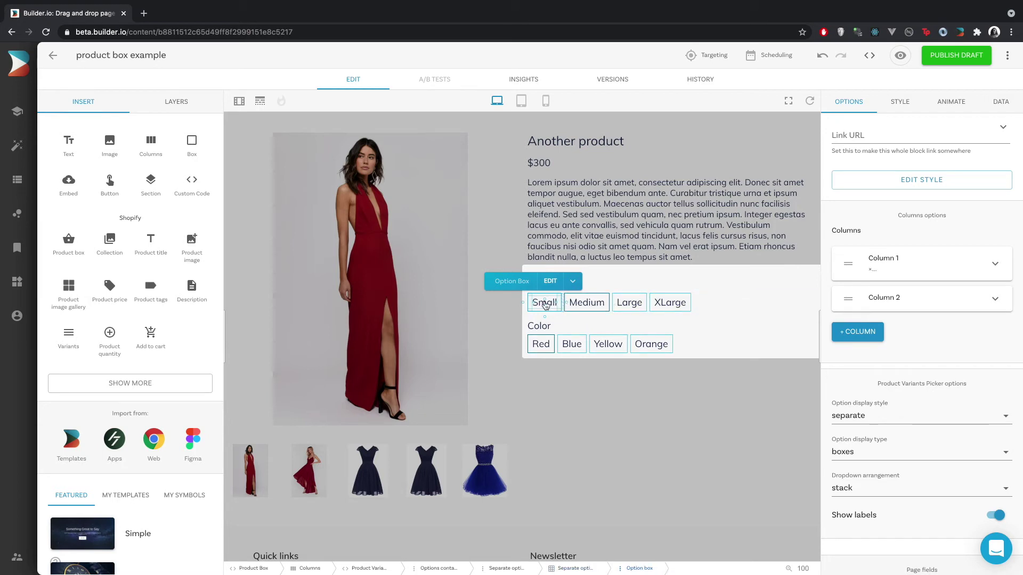
left_click(898, 101)
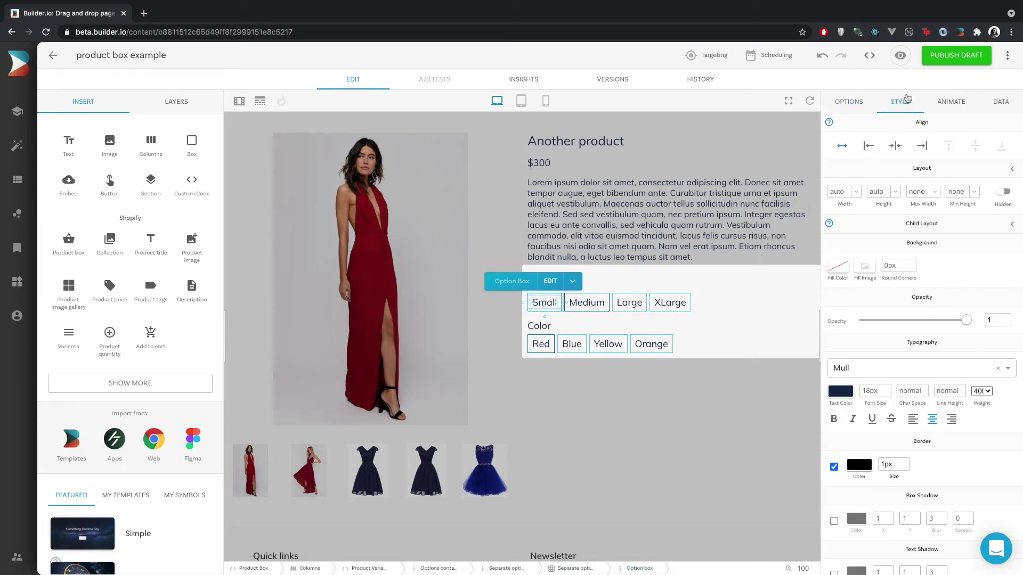
scroll(896, 338, "down", 3)
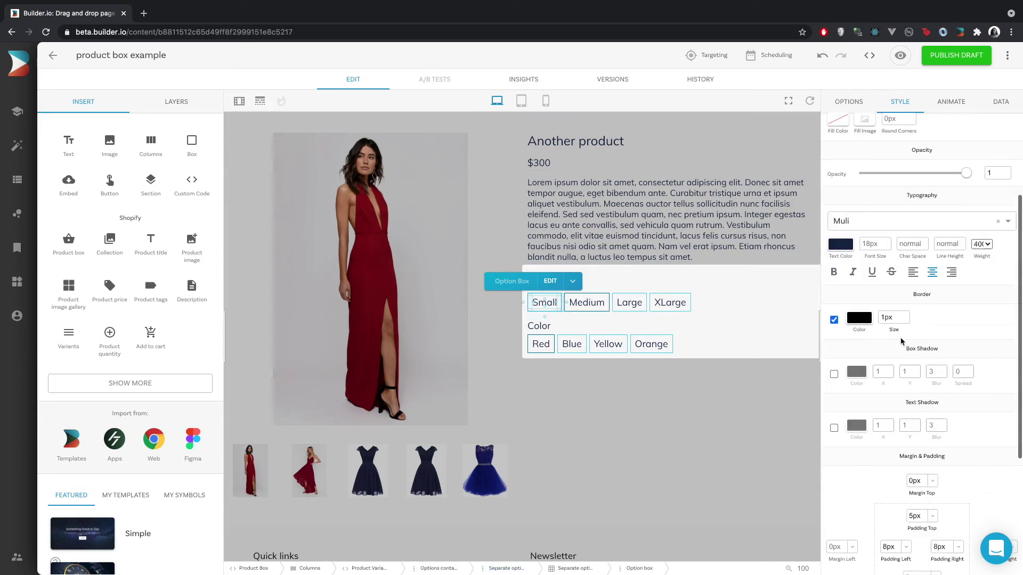
left_click(833, 374)
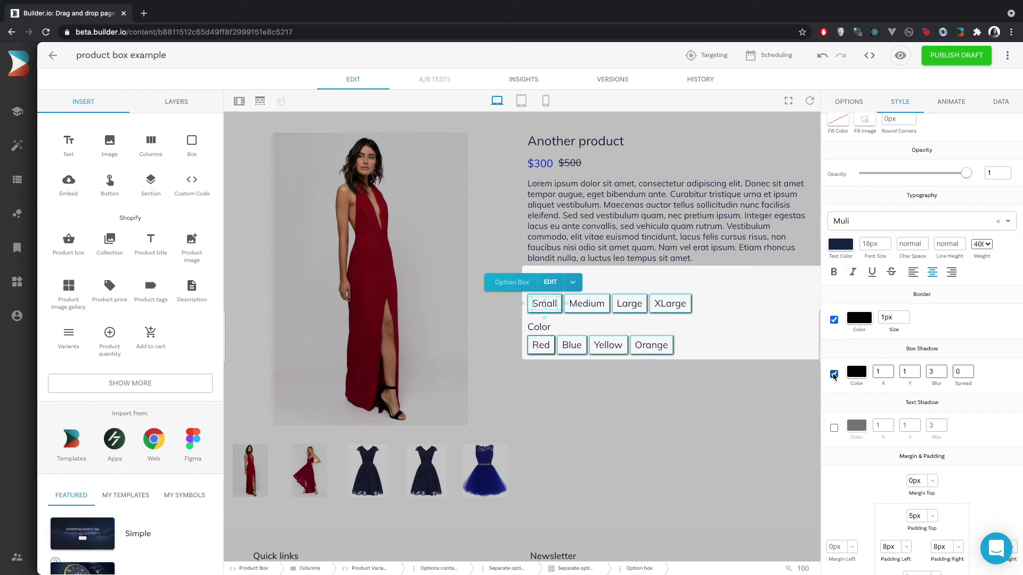
left_click(863, 375)
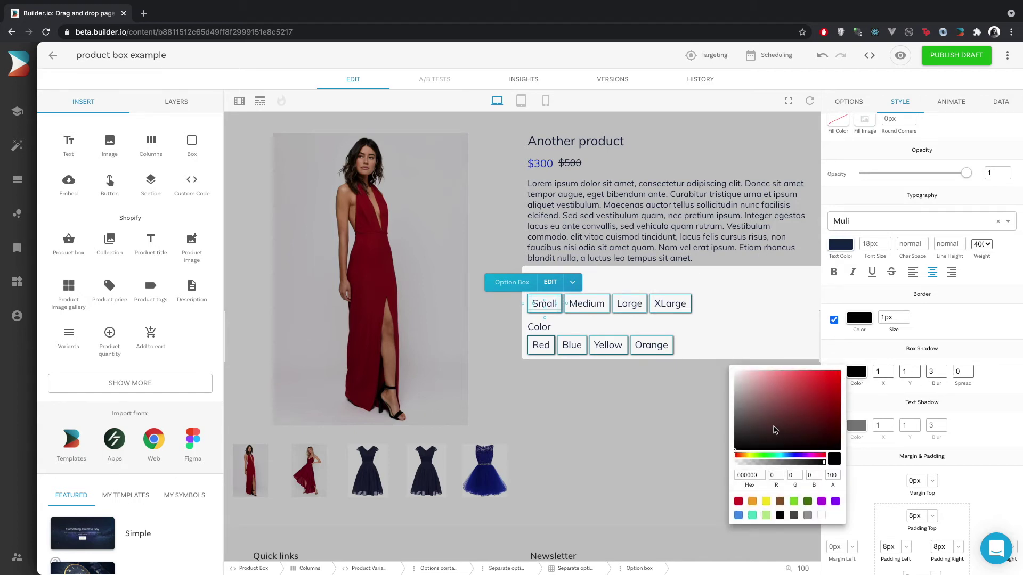
left_click(775, 463)
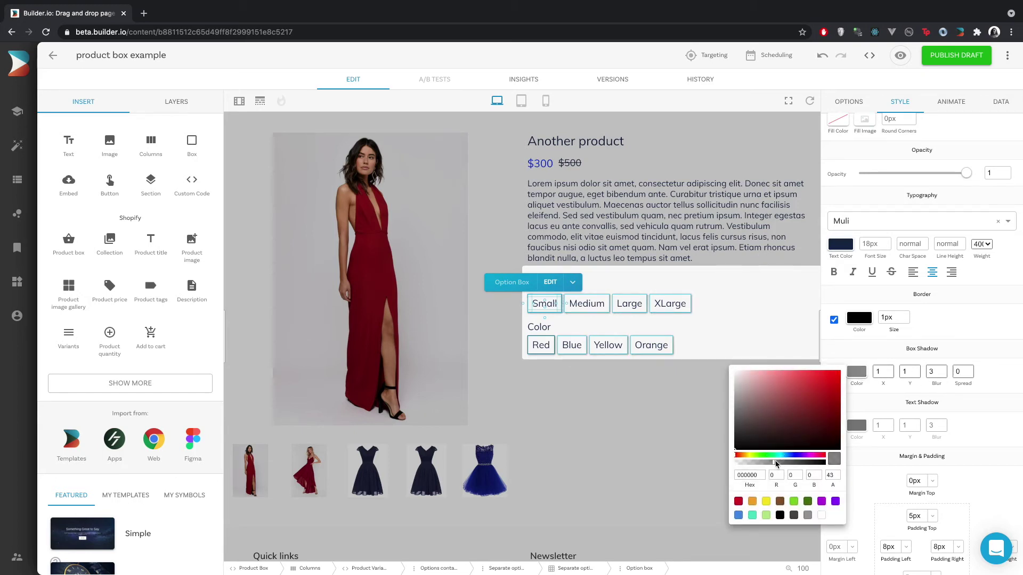
left_click(849, 353)
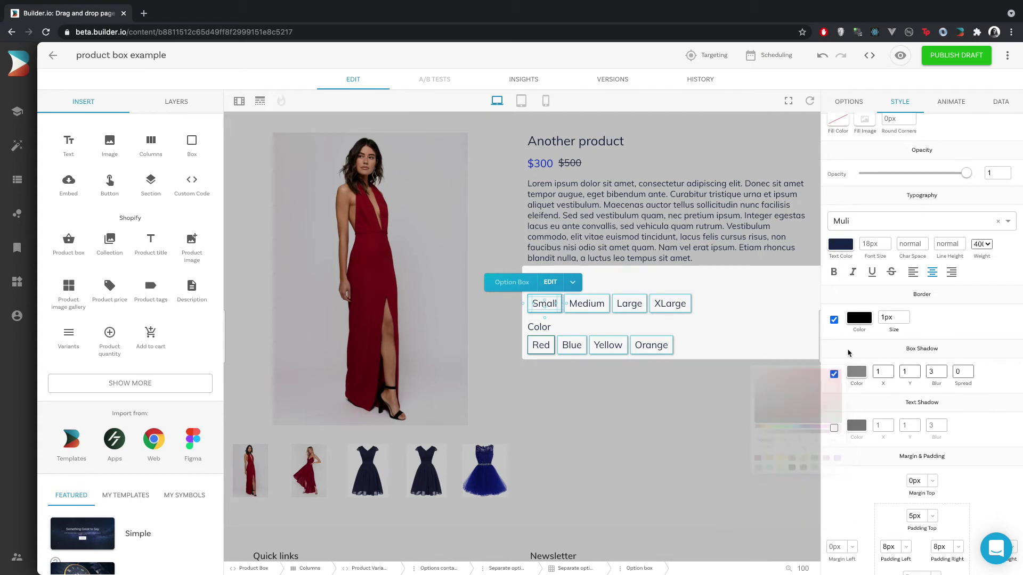
left_click(638, 414)
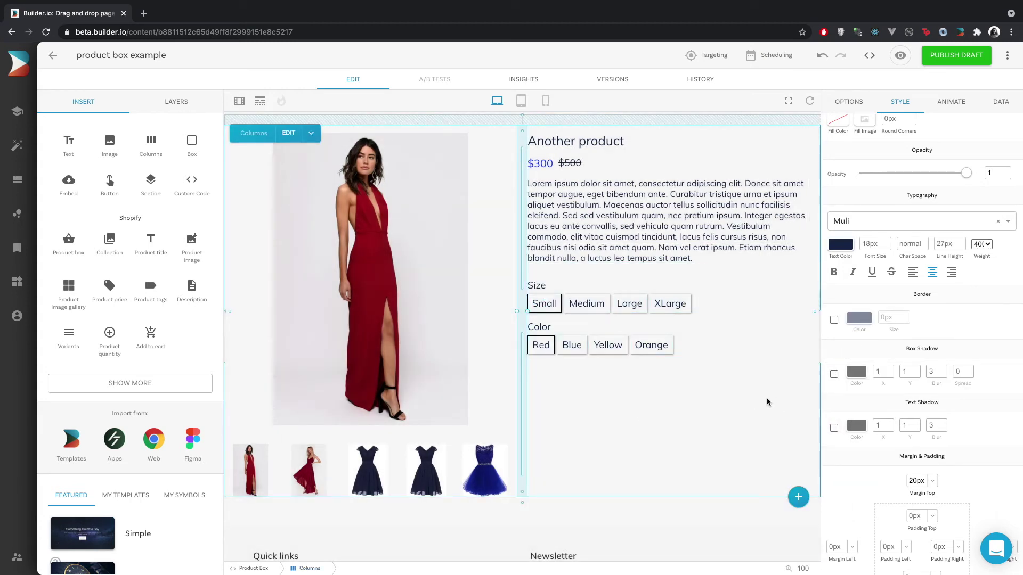
Step: Add a Product quantity block below the variants in the second column and set its picker type to simple
left_click(599, 312)
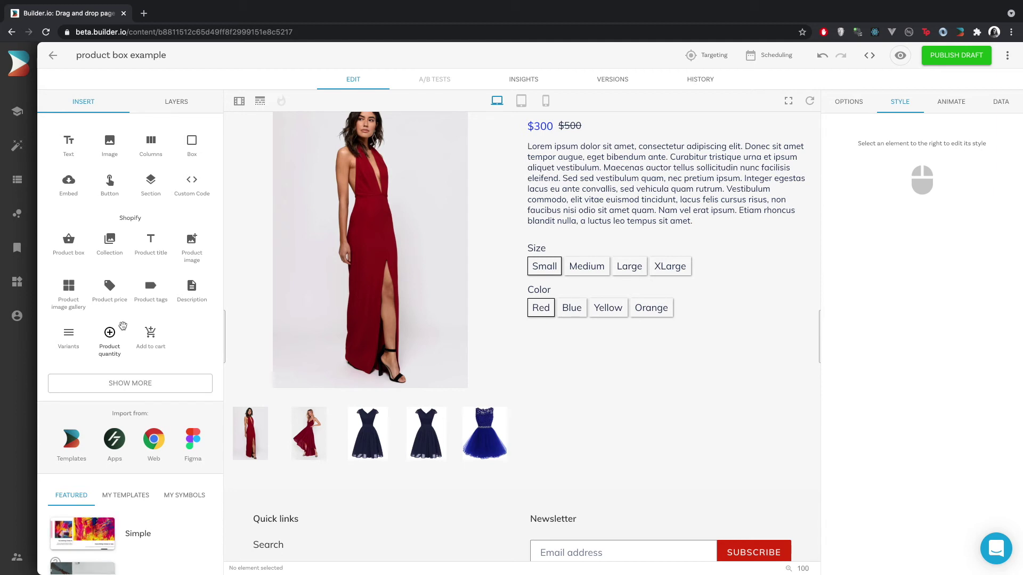
left_click_drag(122, 326, 547, 316)
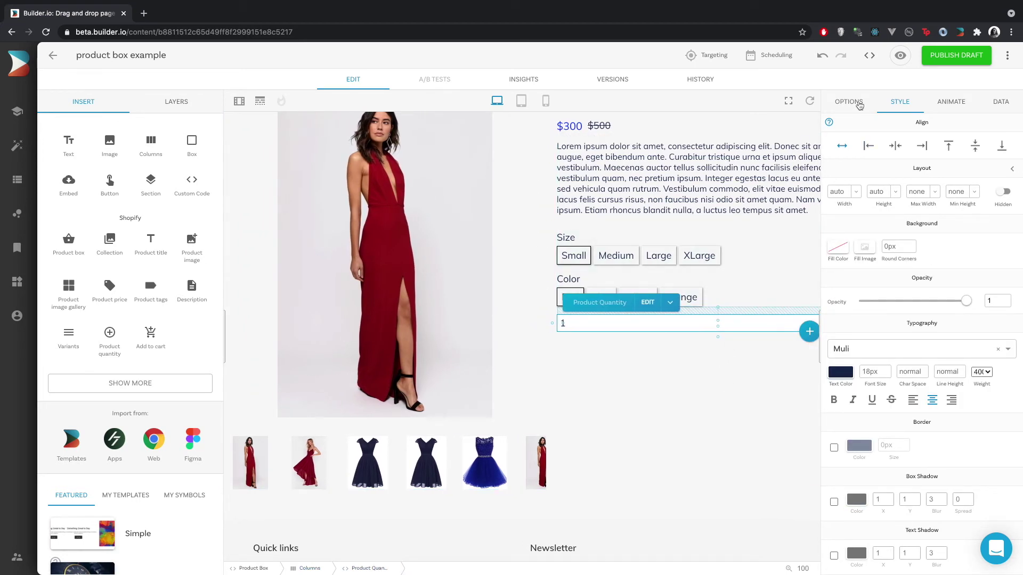
left_click(857, 104)
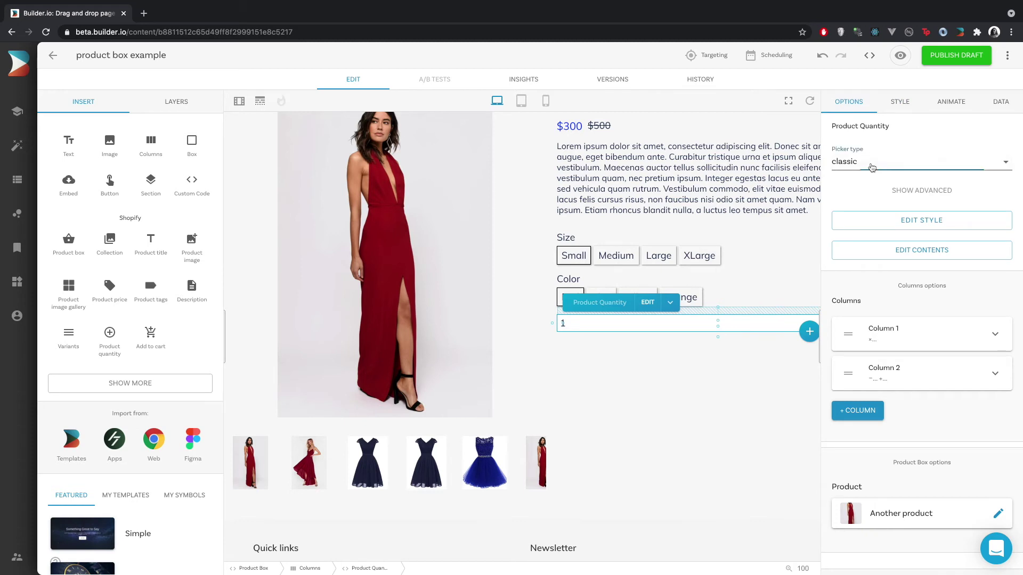
left_click(870, 165)
left_click(868, 185)
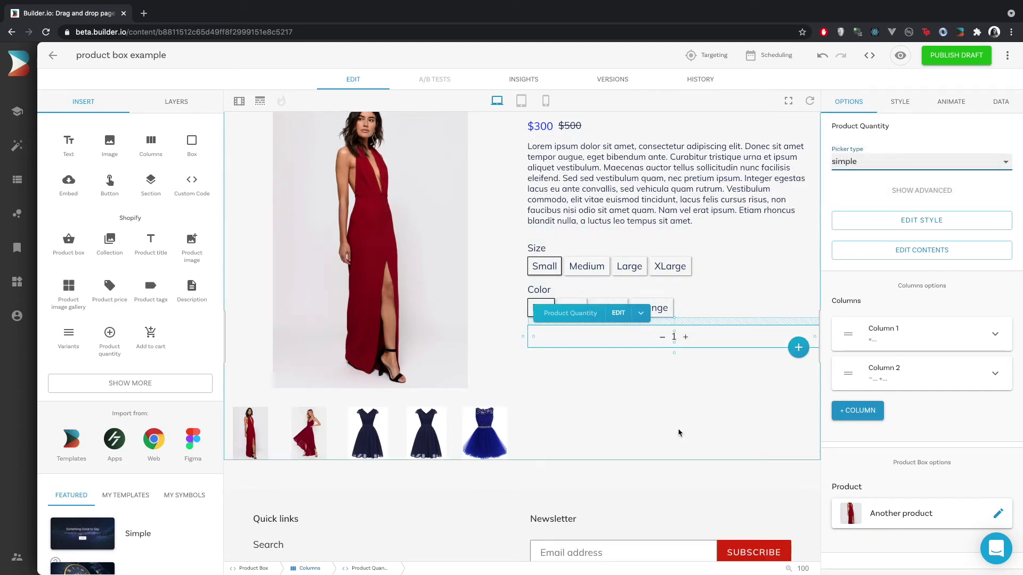
left_click(723, 349)
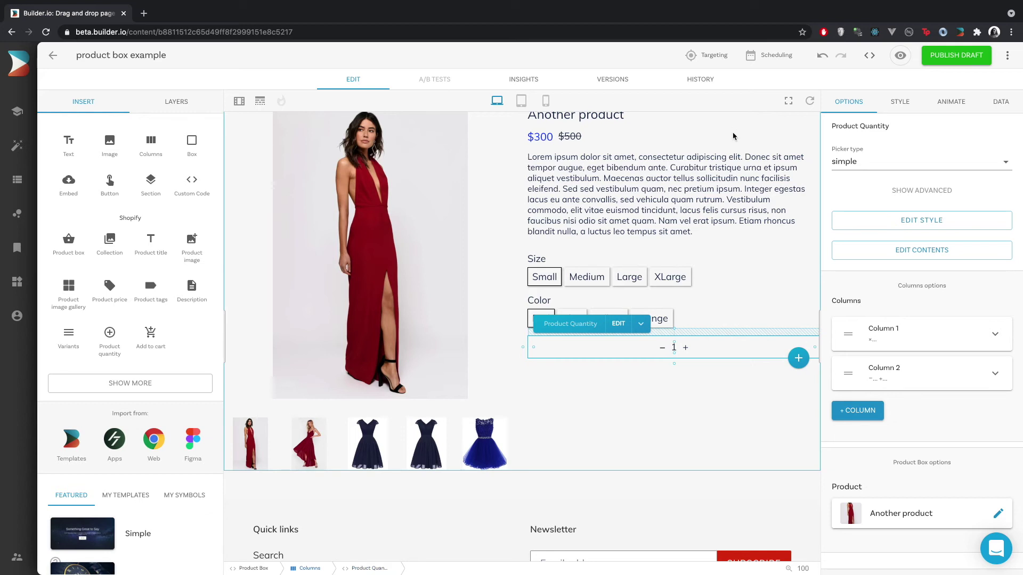
Step: Align the Simple quantity picker inside the Product Quantity block to the left side
left_click(192, 110)
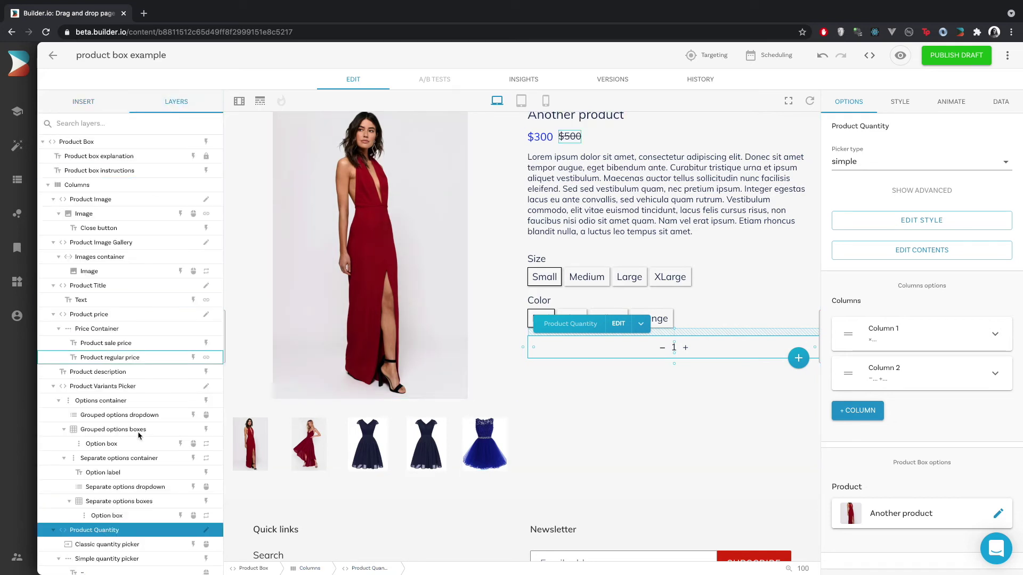
left_click(118, 515)
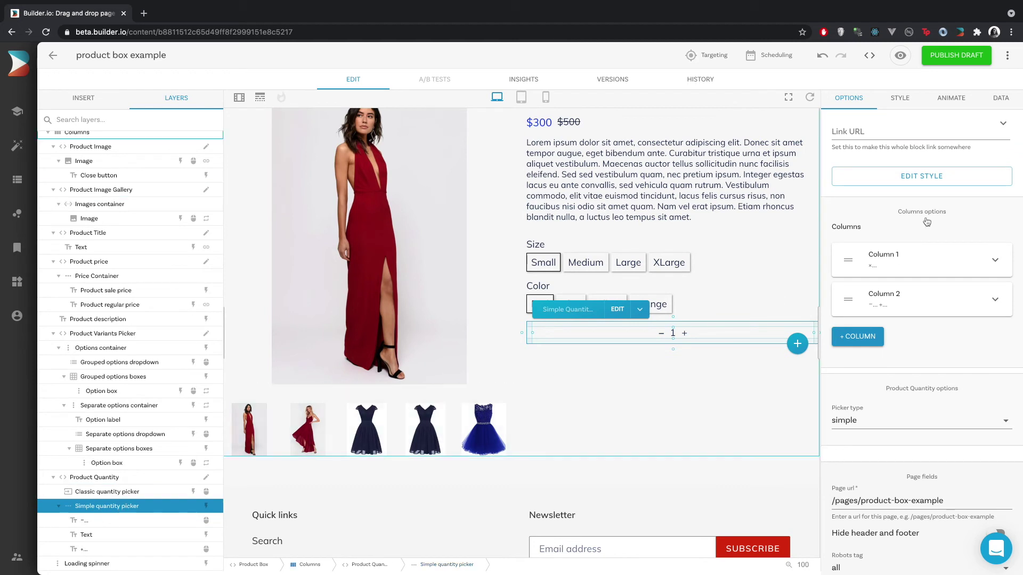
left_click(889, 101)
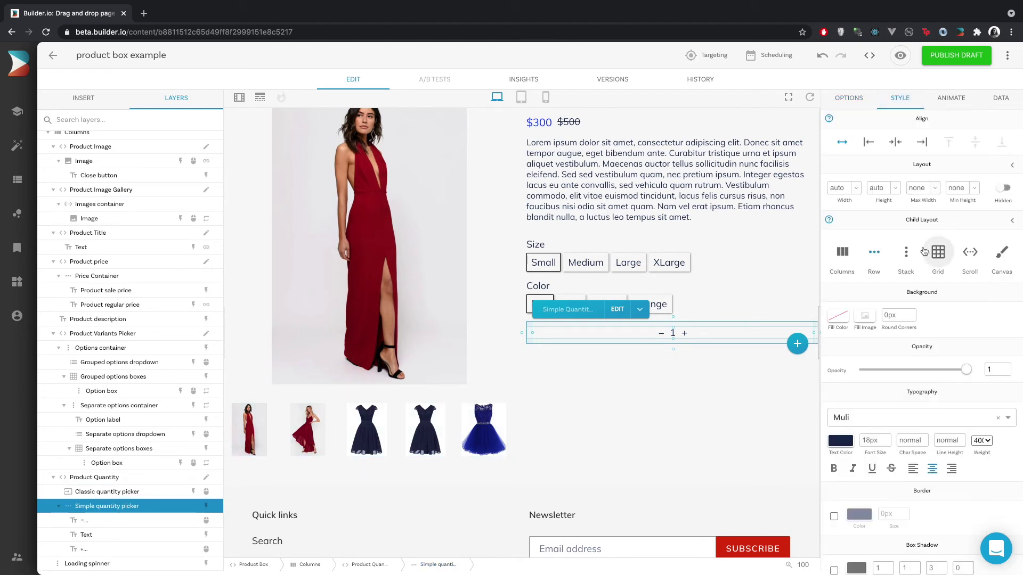
left_click(868, 142)
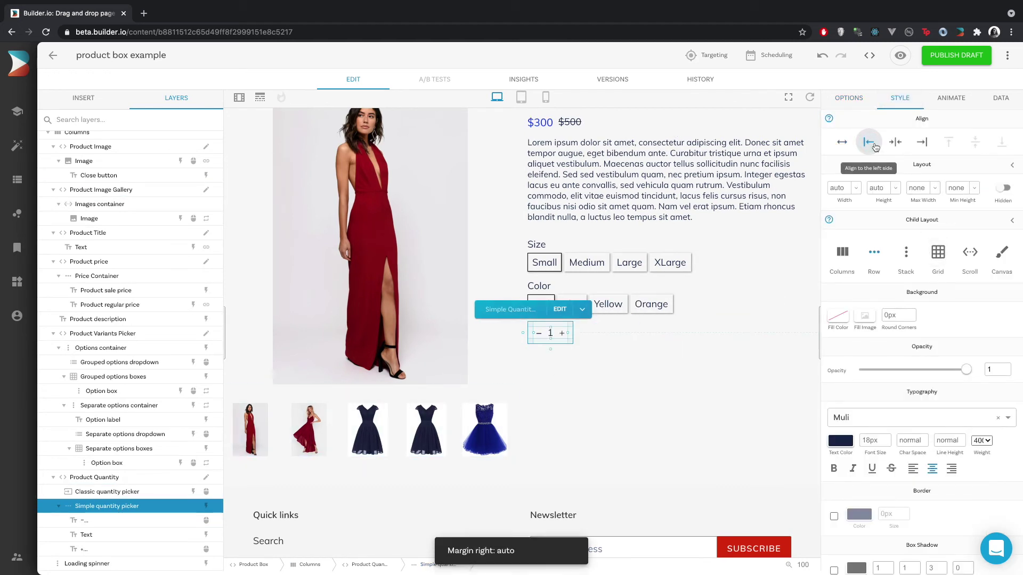
left_click(677, 343)
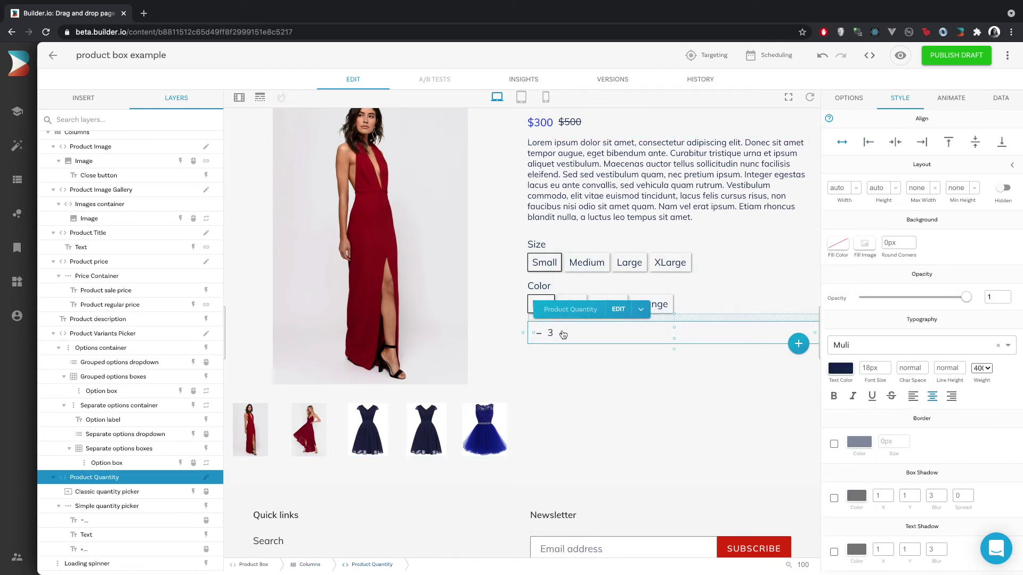
Step: Lower the quantity to 1 and add an Add to cart block below the quantity picker in the second column
left_click(539, 337)
left_click(673, 411)
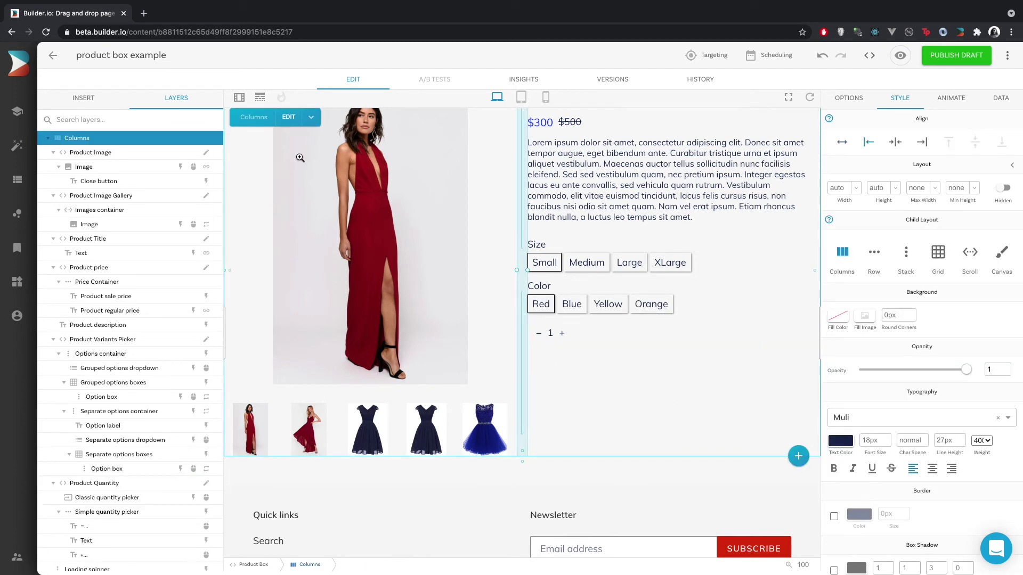
left_click(87, 101)
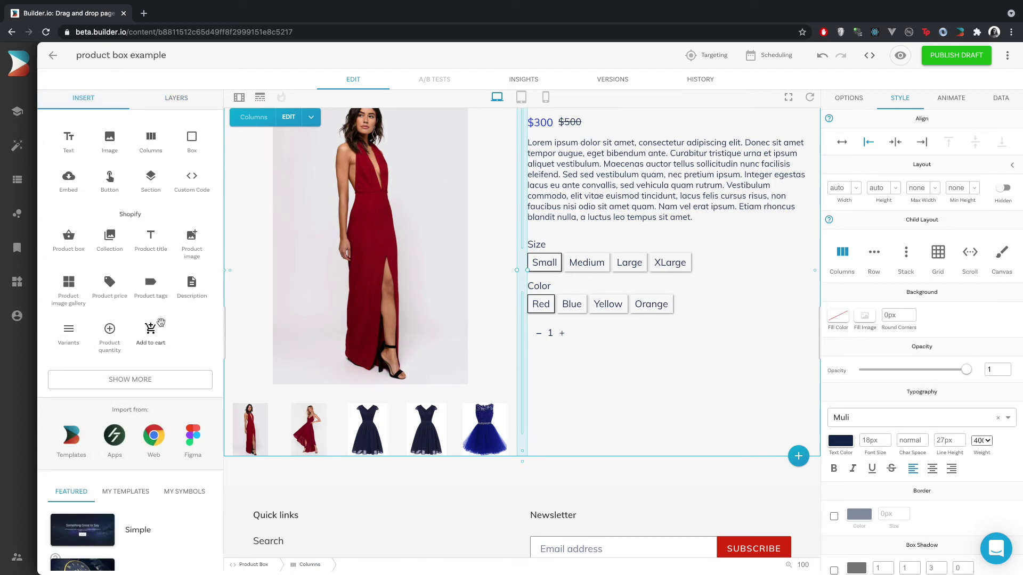
left_click_drag(159, 323, 552, 339)
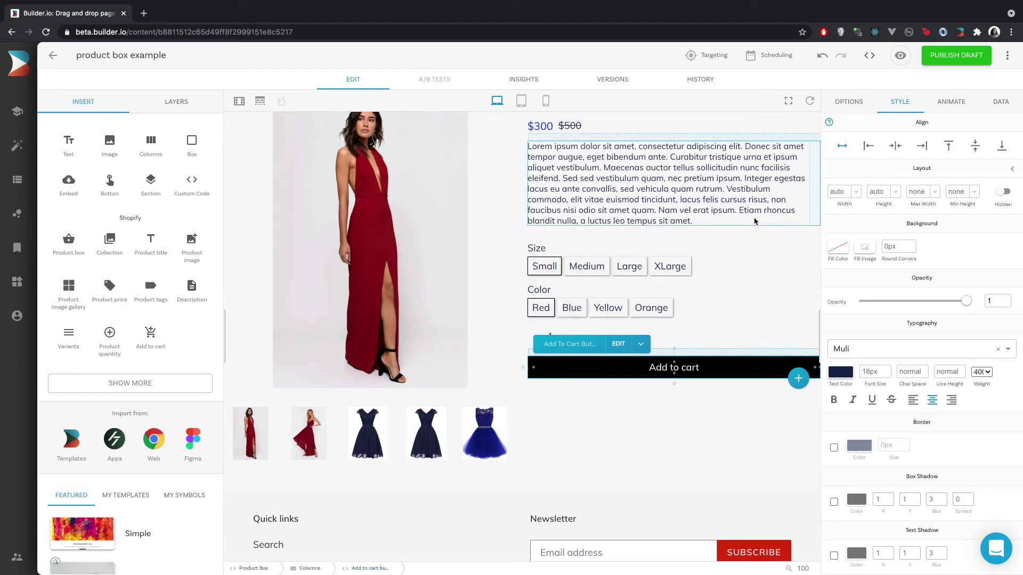
Step: Set the Add to cart block's button text to "Buy now" and turn off linking to the cart page on add to cart
left_click(847, 101)
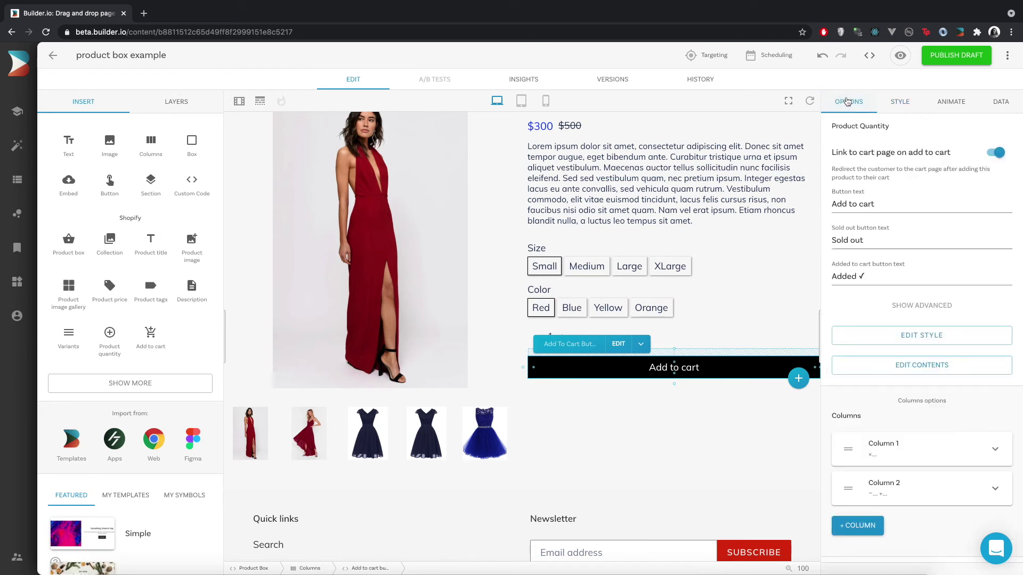
triple_click(888, 202)
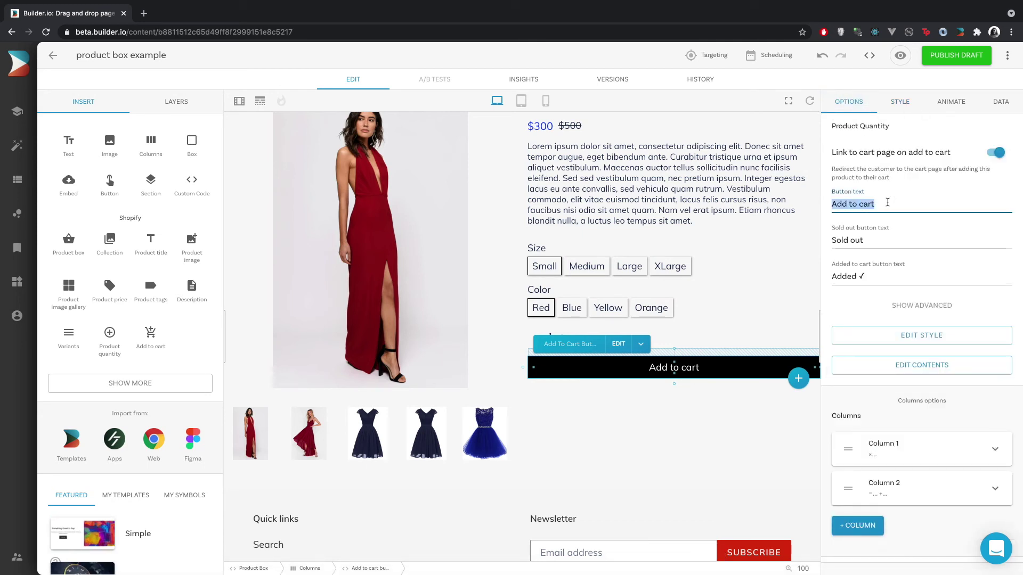
type("Buy now")
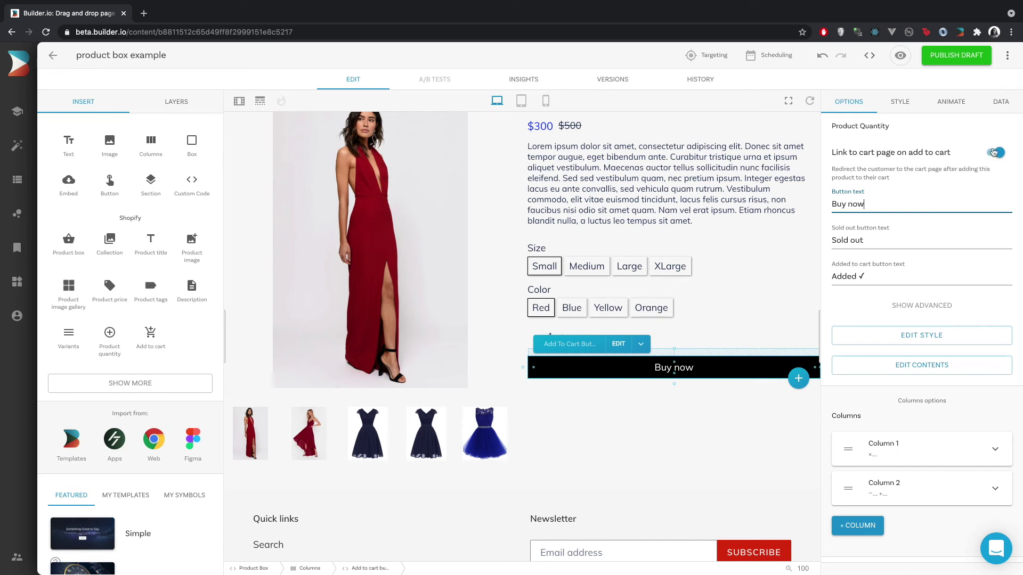
left_click(994, 153)
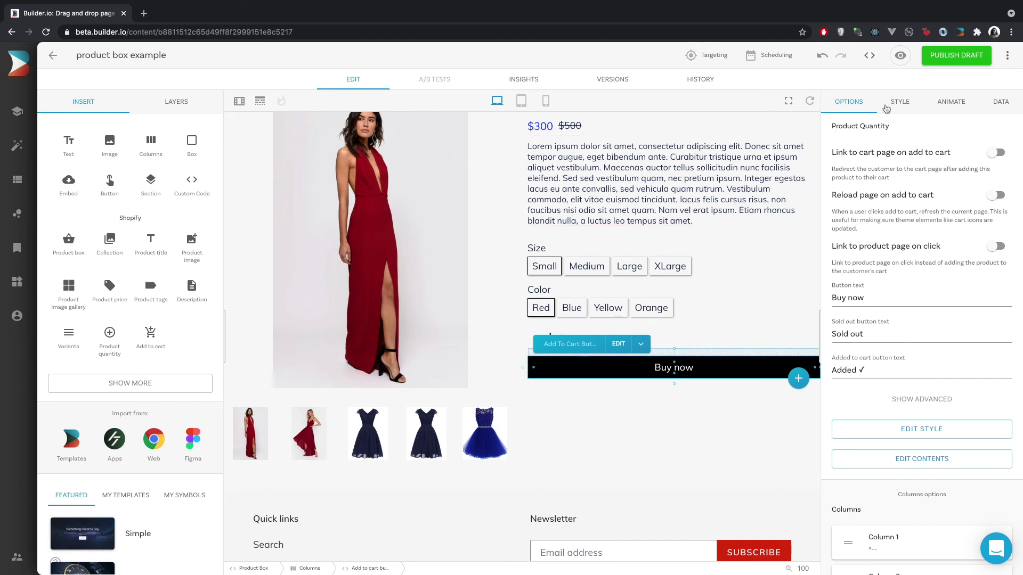
Step: Align the Add to cart block to the left and give its inner Button a red DE1F1F fill color
left_click(900, 103)
left_click(869, 147)
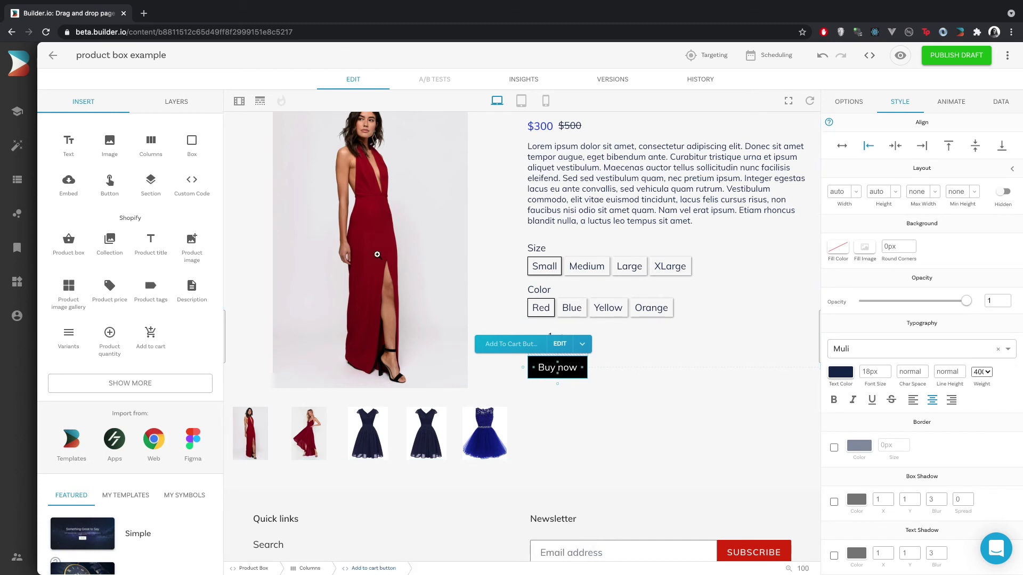
left_click(163, 102)
scroll(121, 333, "down", 2)
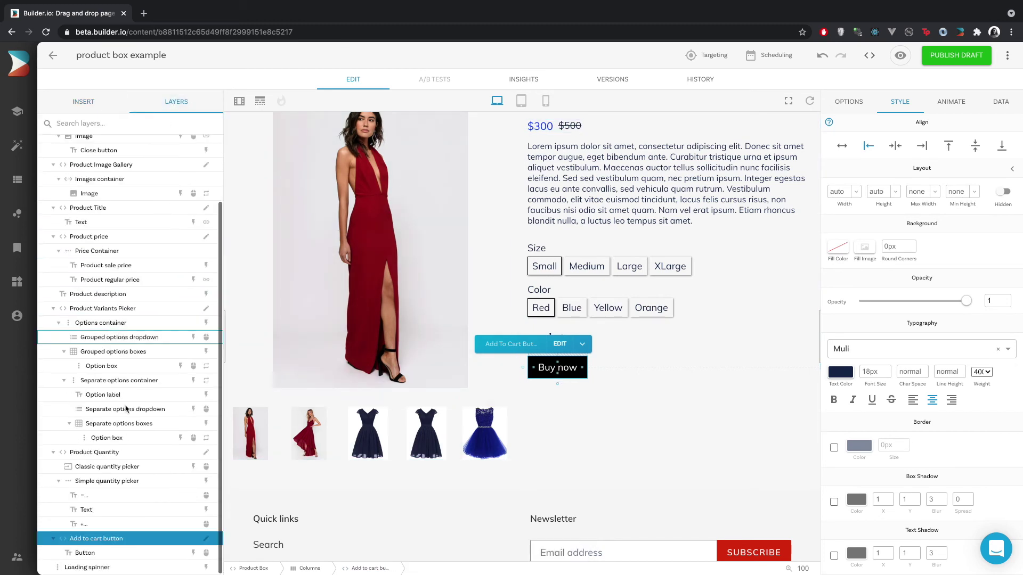
left_click(108, 556)
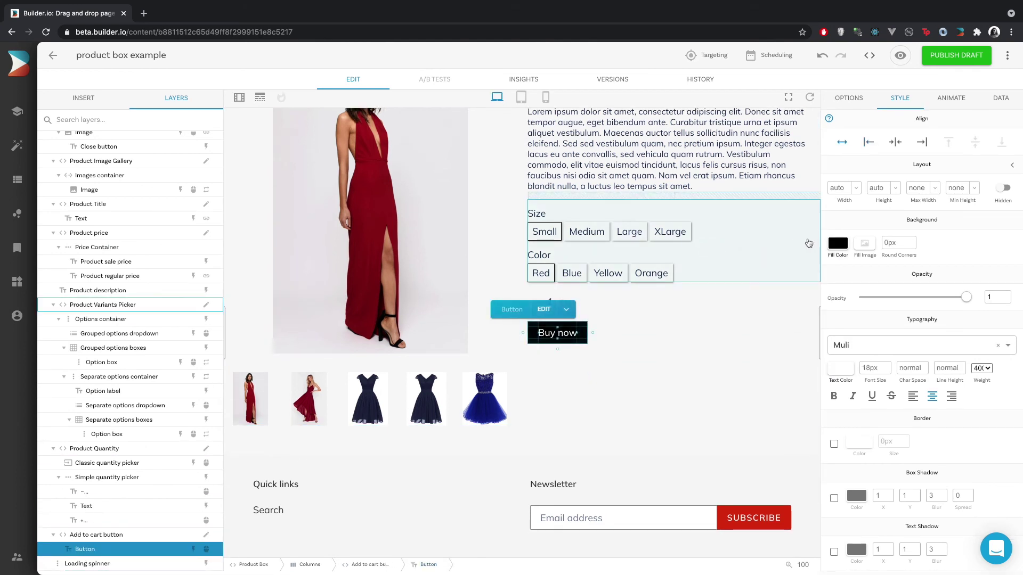
left_click(838, 243)
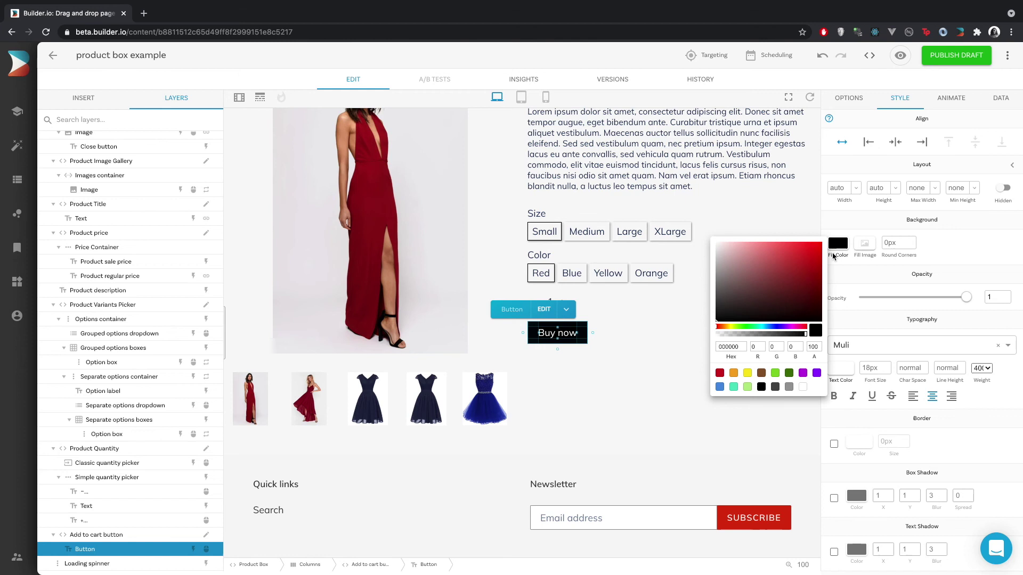
left_click(791, 276)
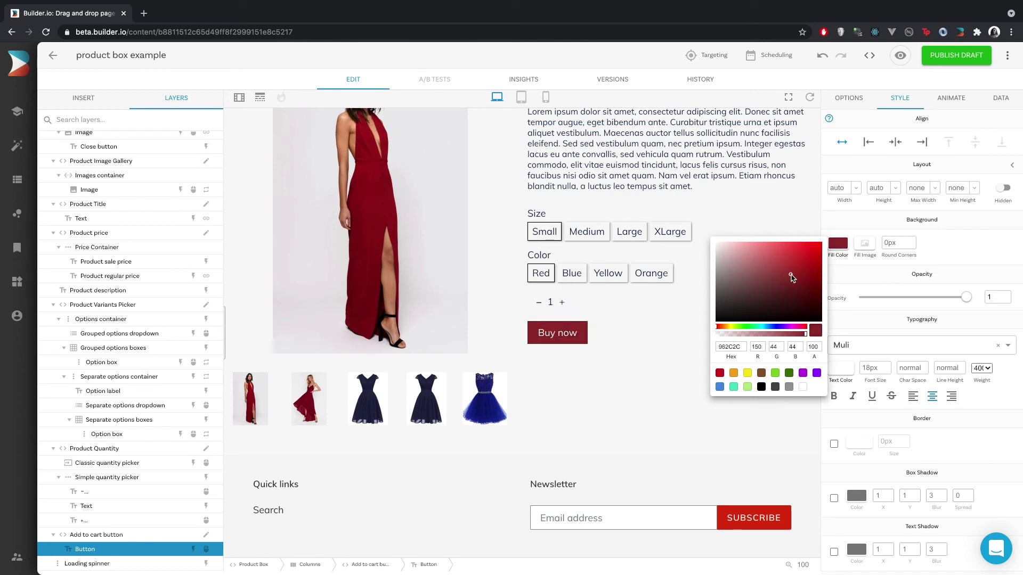
left_click(807, 265)
left_click(807, 251)
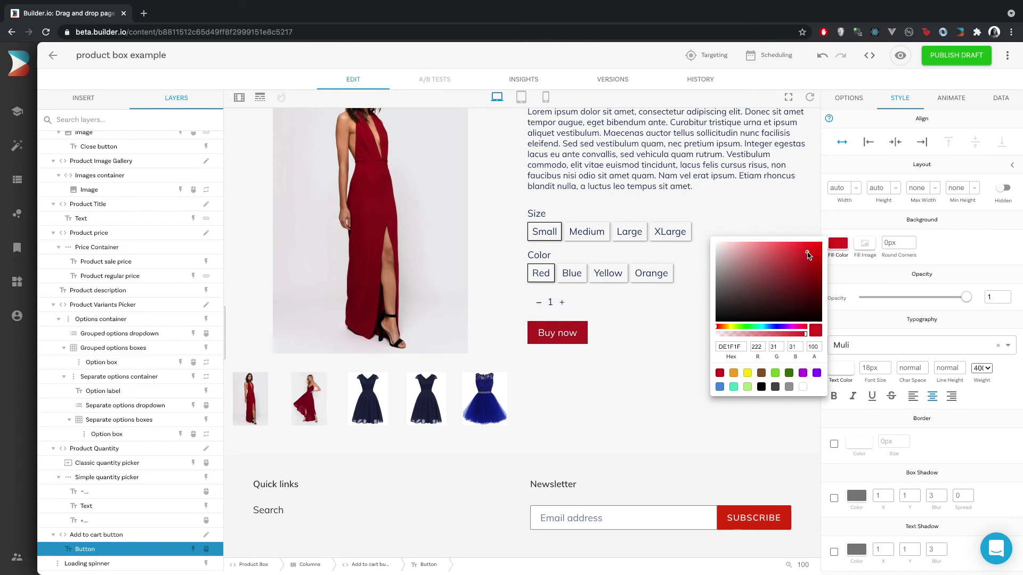
left_click(783, 212)
Step: Round the Buy now button's corners by 5px and set its left and right padding to 50px
left_click(892, 242)
key("Up")
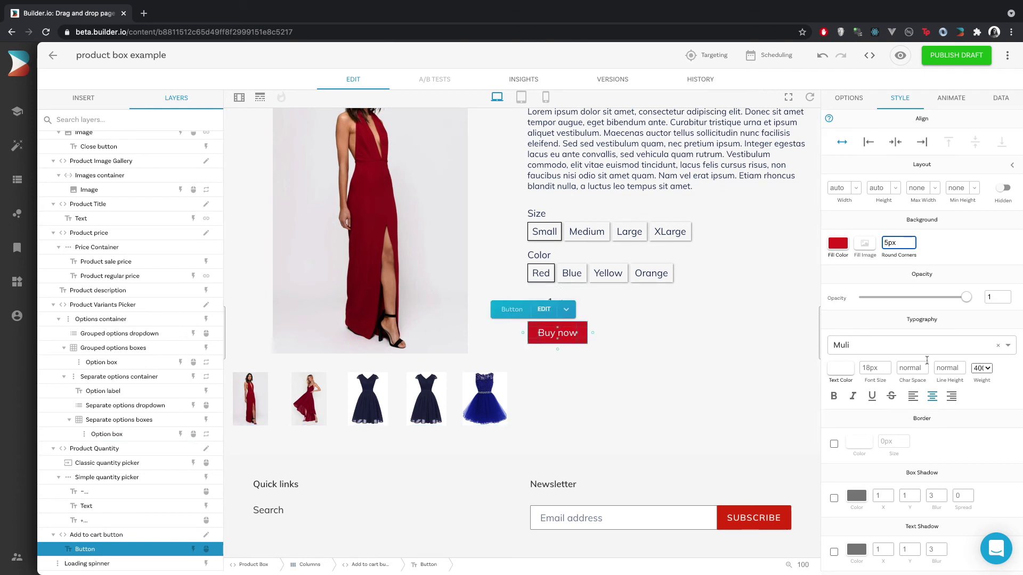
scroll(963, 377, "down", 5)
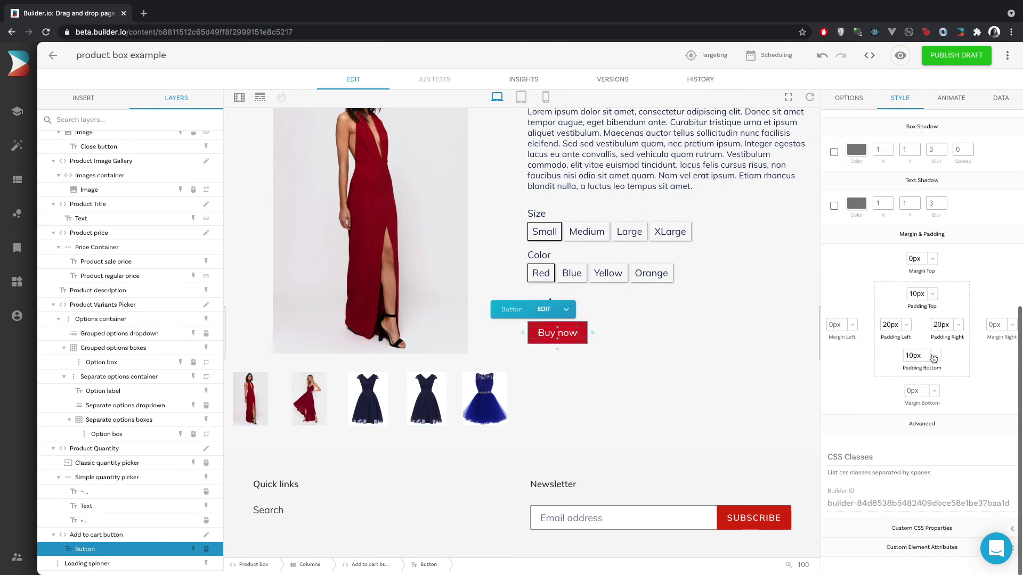
left_click(884, 324)
key("BackSpace")
type("5")
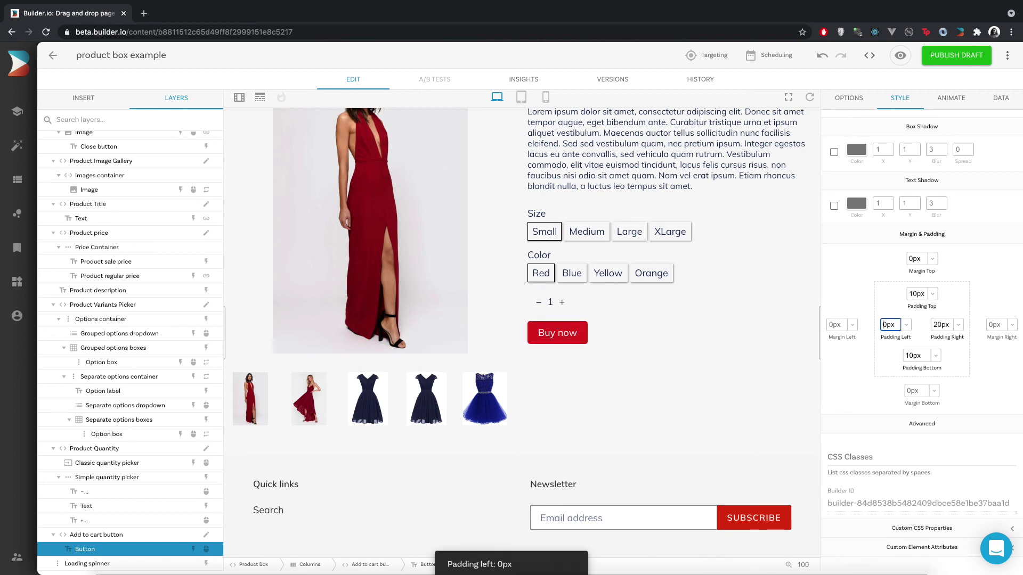
left_click(940, 324)
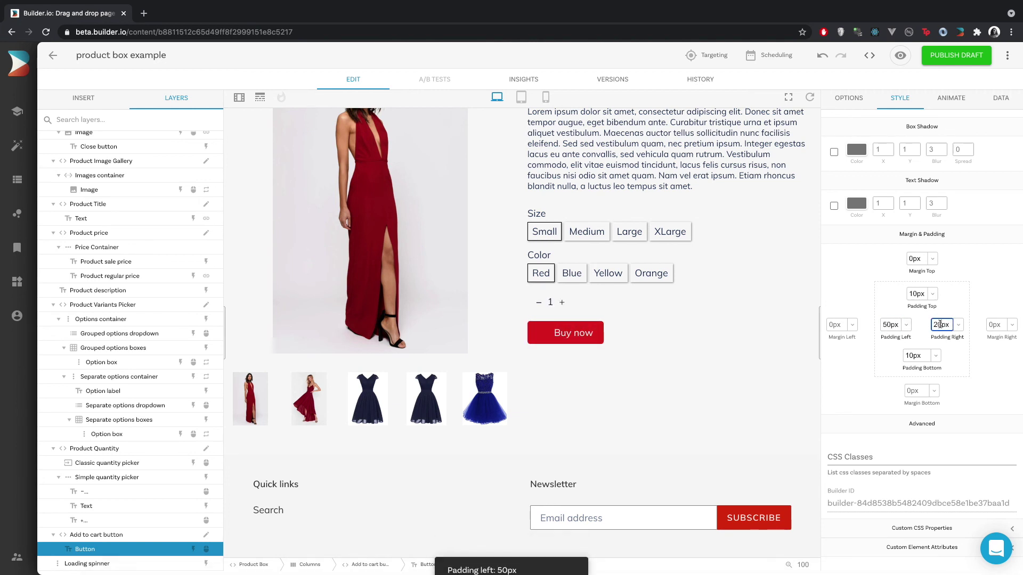
key("BackSpace")
type("5")
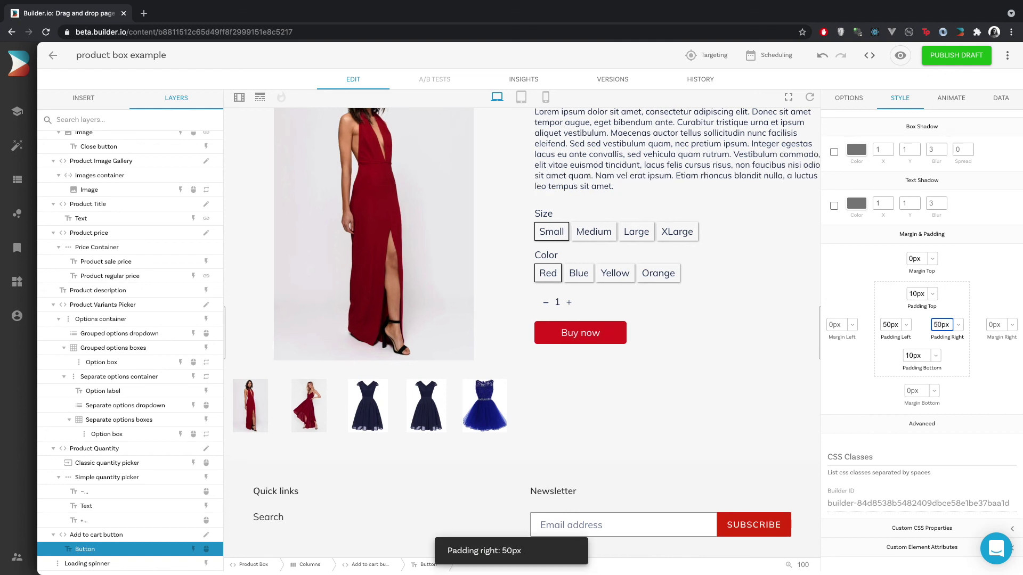
left_click(731, 345)
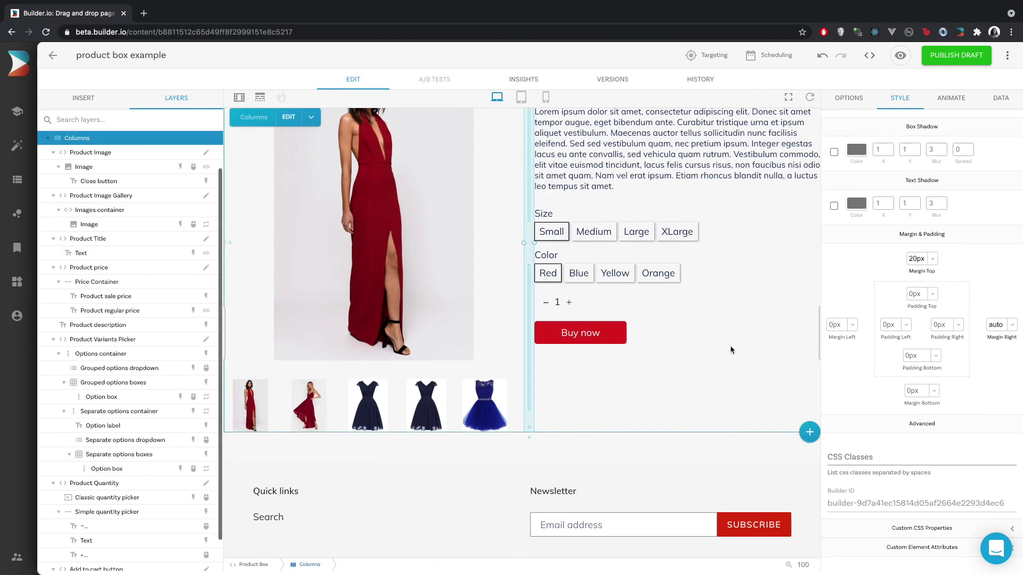
Step: Publish the product box draft and open the live page
scroll(737, 341, "up", 2)
scroll(739, 340, "up", 1)
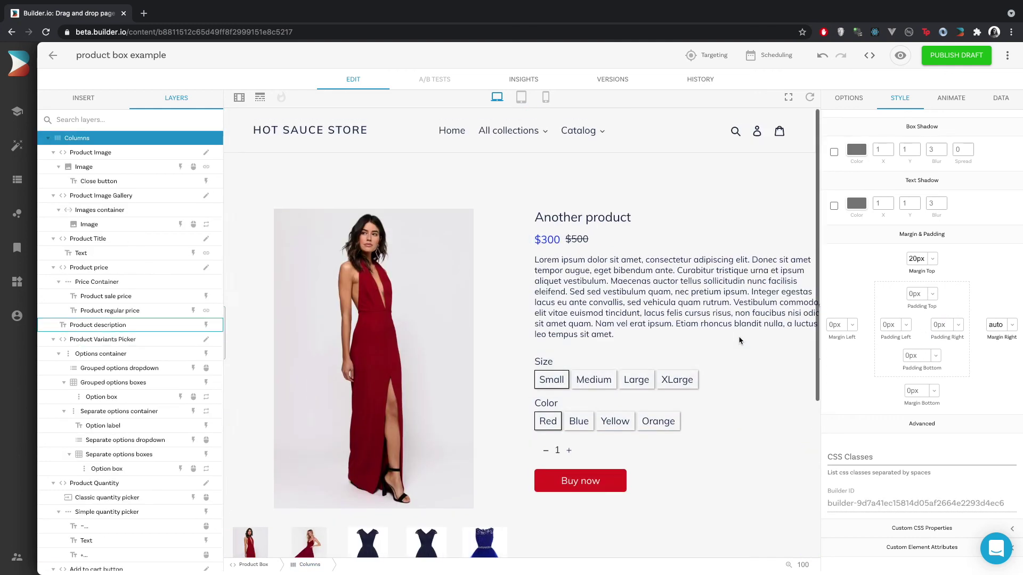
scroll(756, 304, "down", 4)
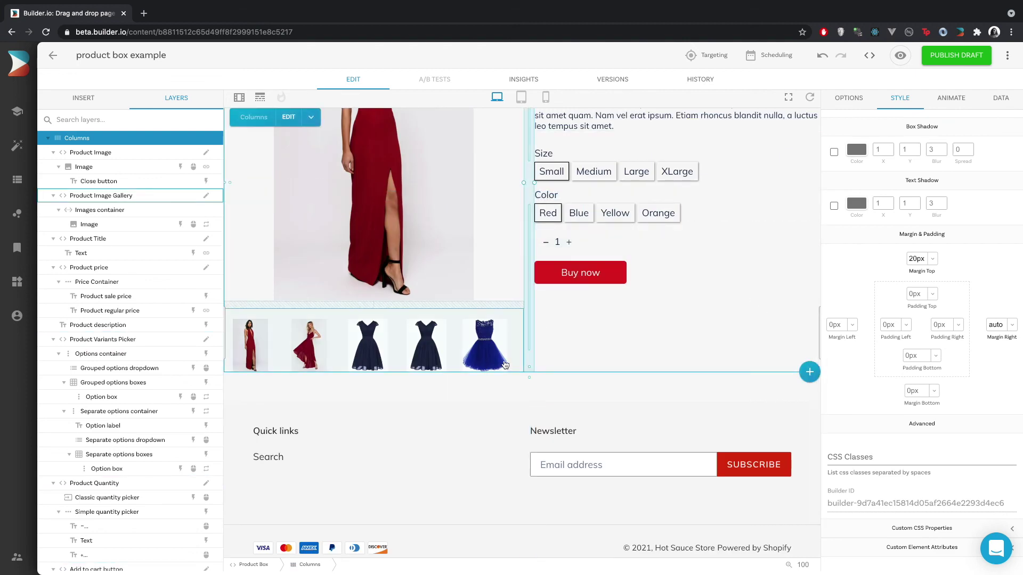
scroll(720, 310, "up", 3)
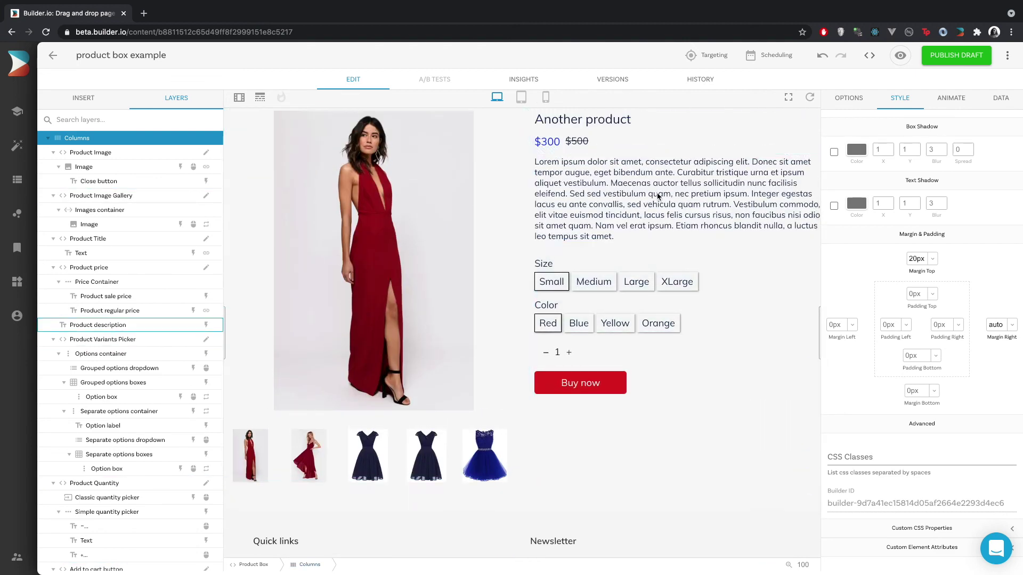
scroll(735, 266, "up", 1)
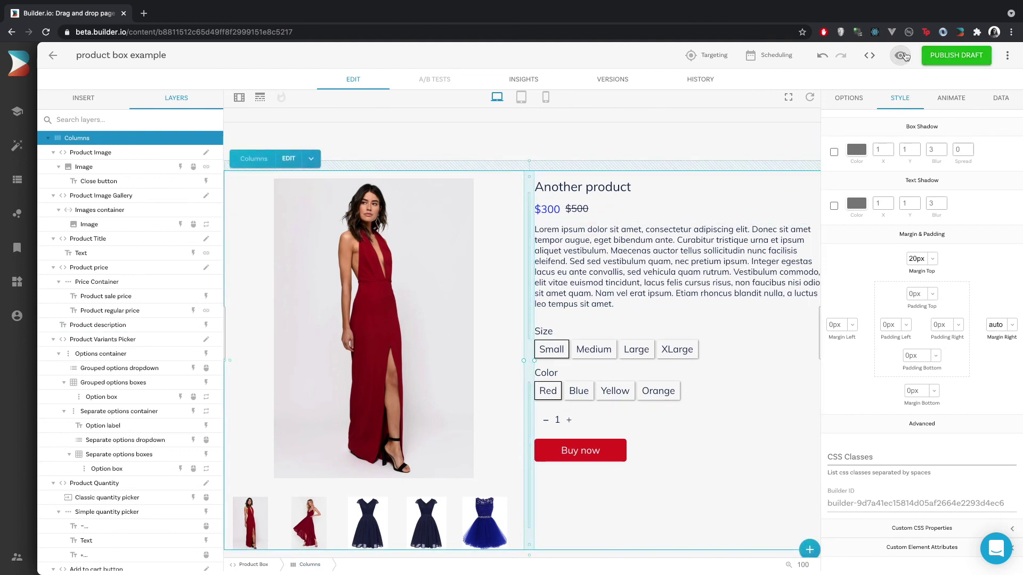
left_click(964, 62)
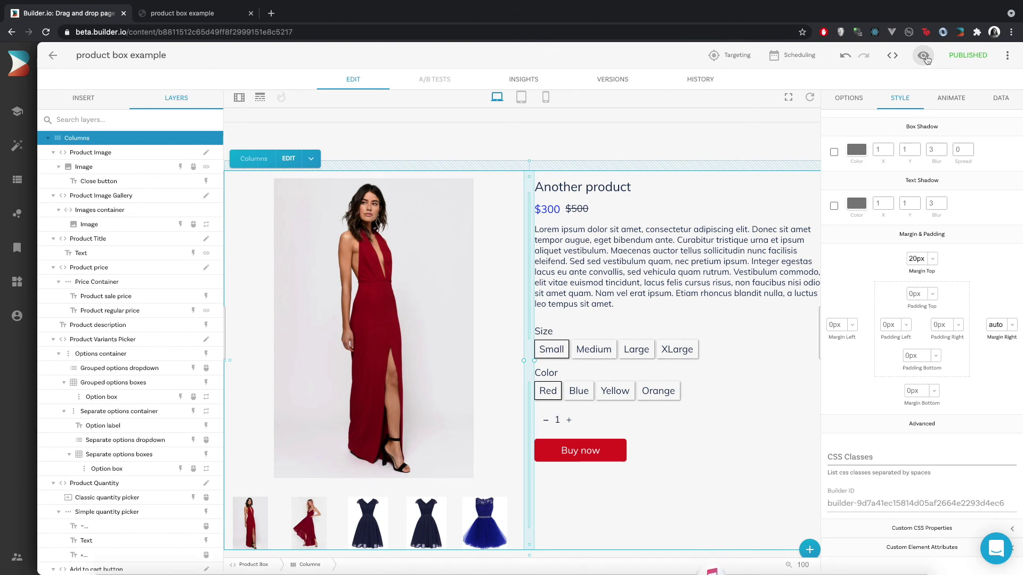
left_click(927, 59)
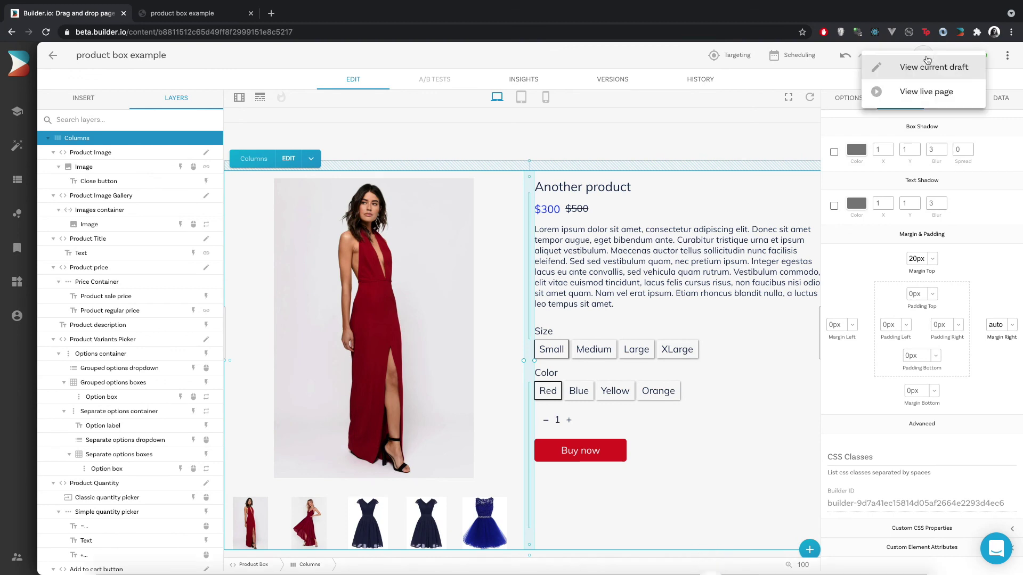
left_click(930, 100)
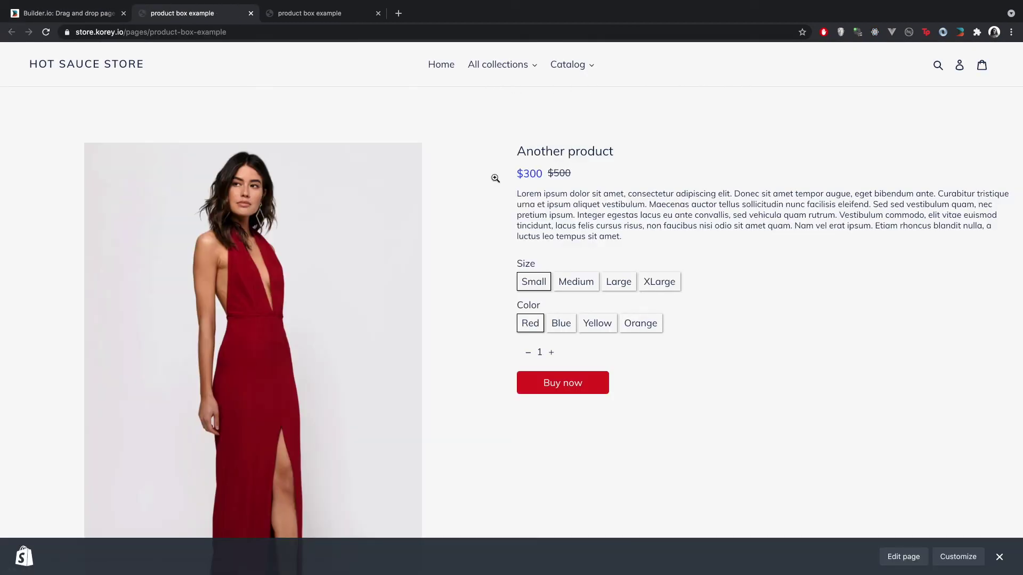
Step: Test the size options on the live product page, ending on Small, and raise the quantity to 3
scroll(496, 192, "down", 7)
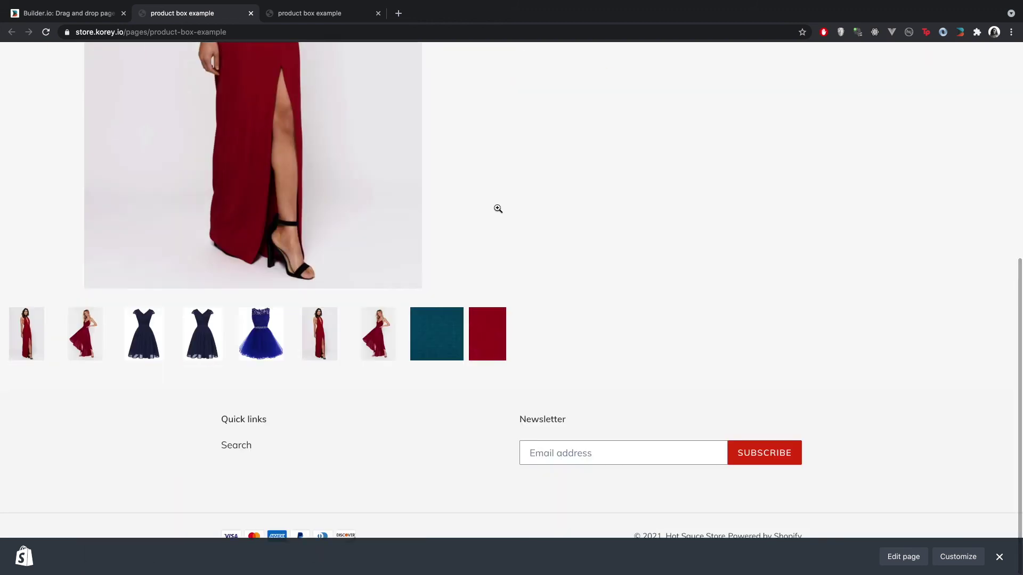
scroll(497, 208, "up", 8)
scroll(497, 209, "down", 1)
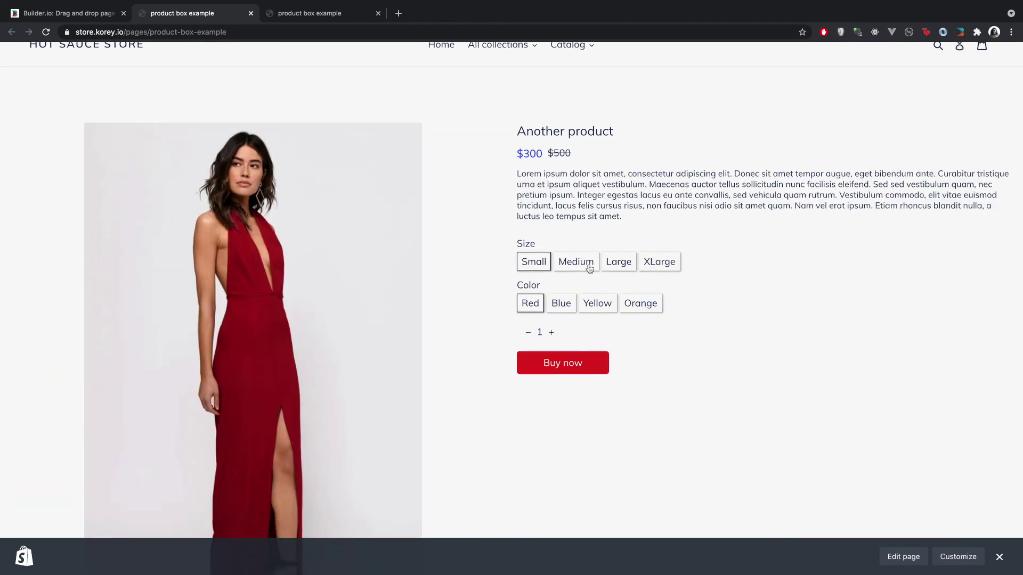
left_click(589, 267)
left_click(624, 267)
left_click(665, 269)
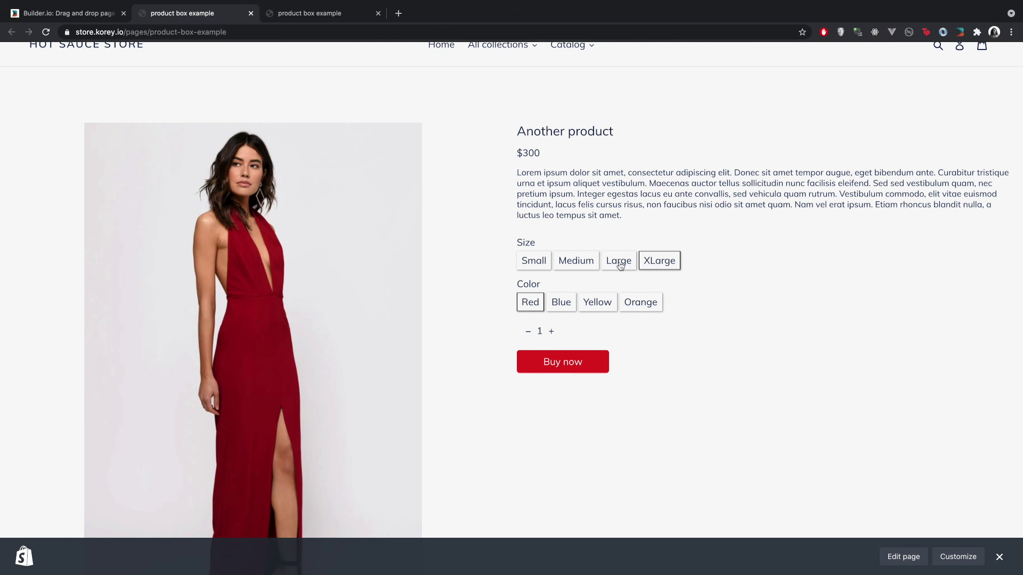
left_click(620, 264)
left_click(577, 262)
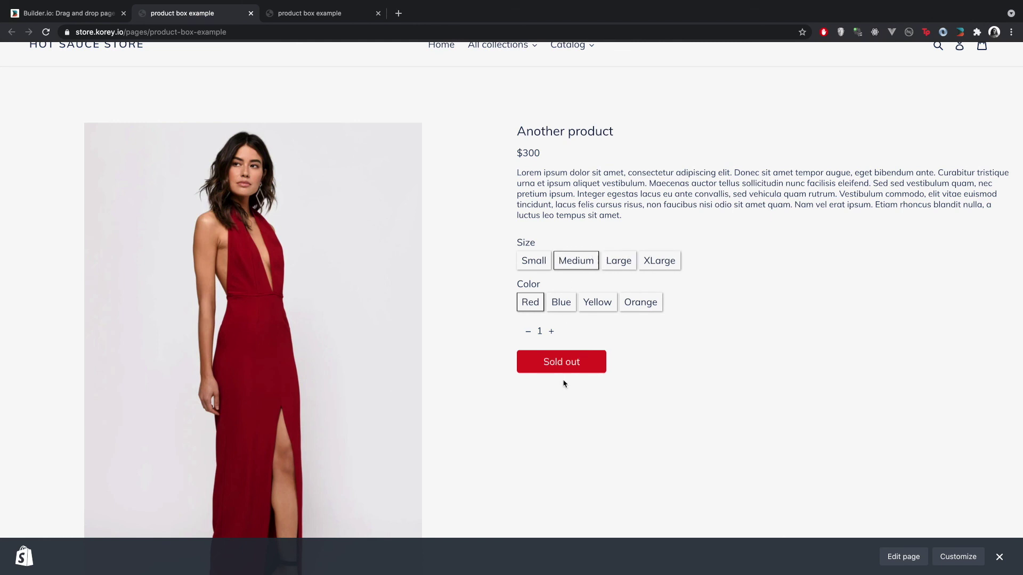
left_click(541, 256)
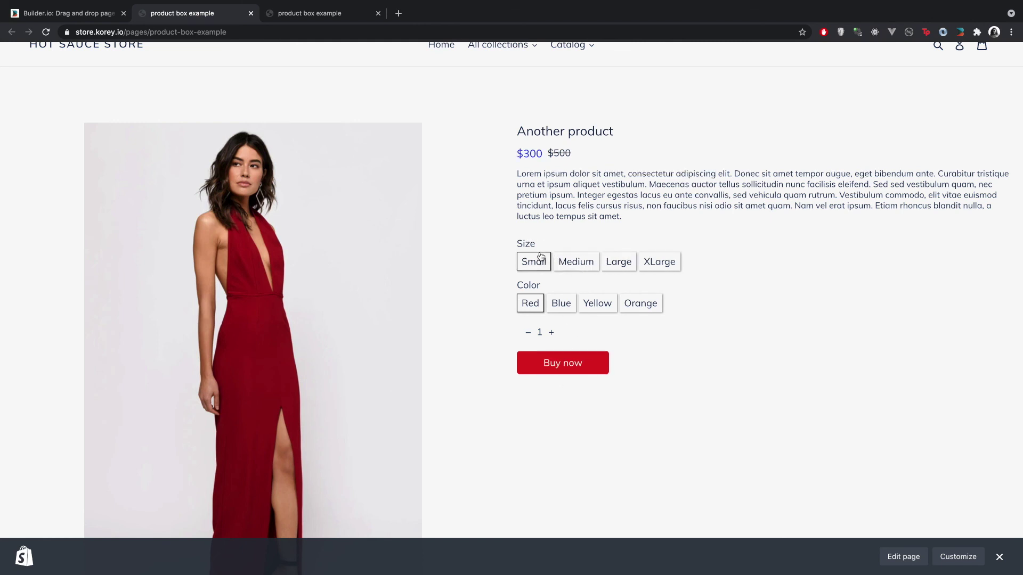
left_click(577, 259)
left_click(537, 269)
left_click(553, 333)
Step: Show the blue dress from the image gallery as the main image, view it enlarged and close the enlarged view
scroll(488, 295, "down", 5)
left_click(273, 372)
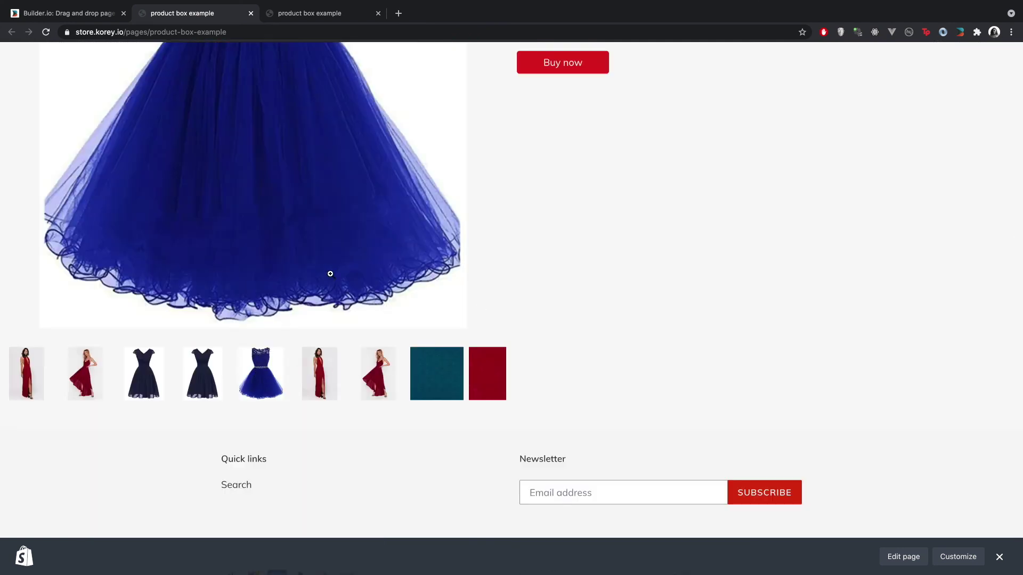
scroll(320, 280, "up", 5)
left_click(332, 274)
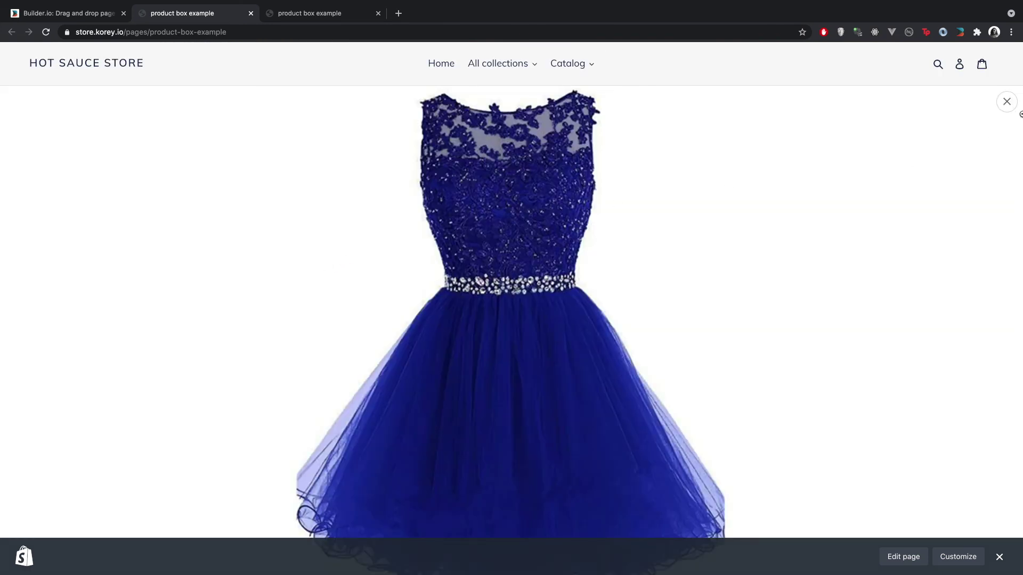
left_click(1007, 102)
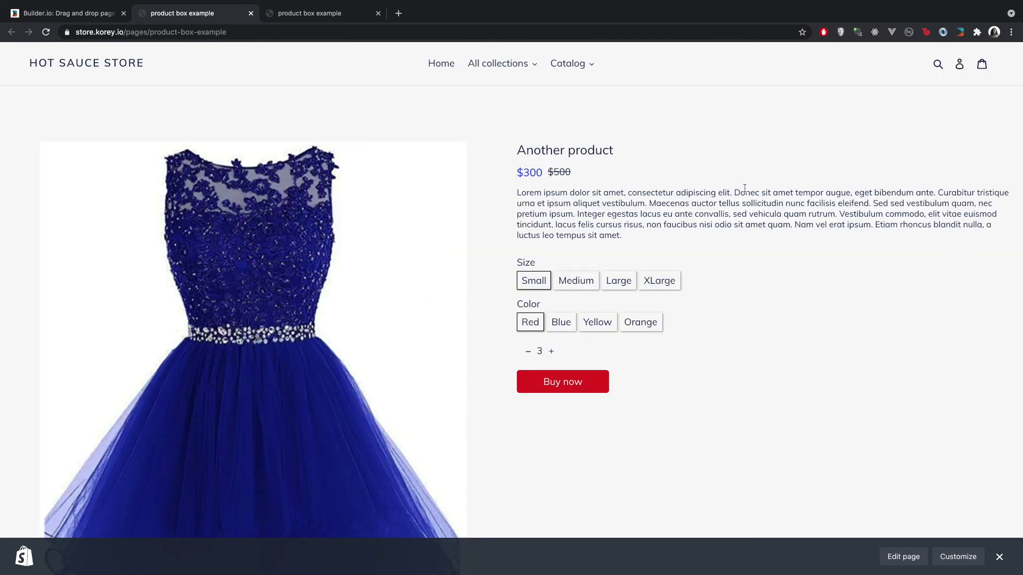
Step: Add the product to the cart with the Buy now button
left_click(588, 383)
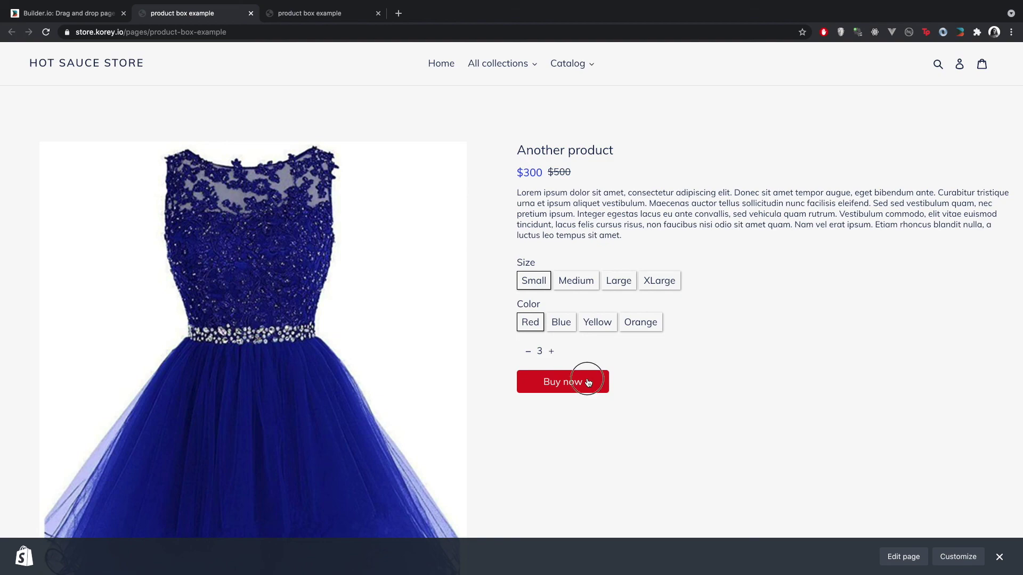